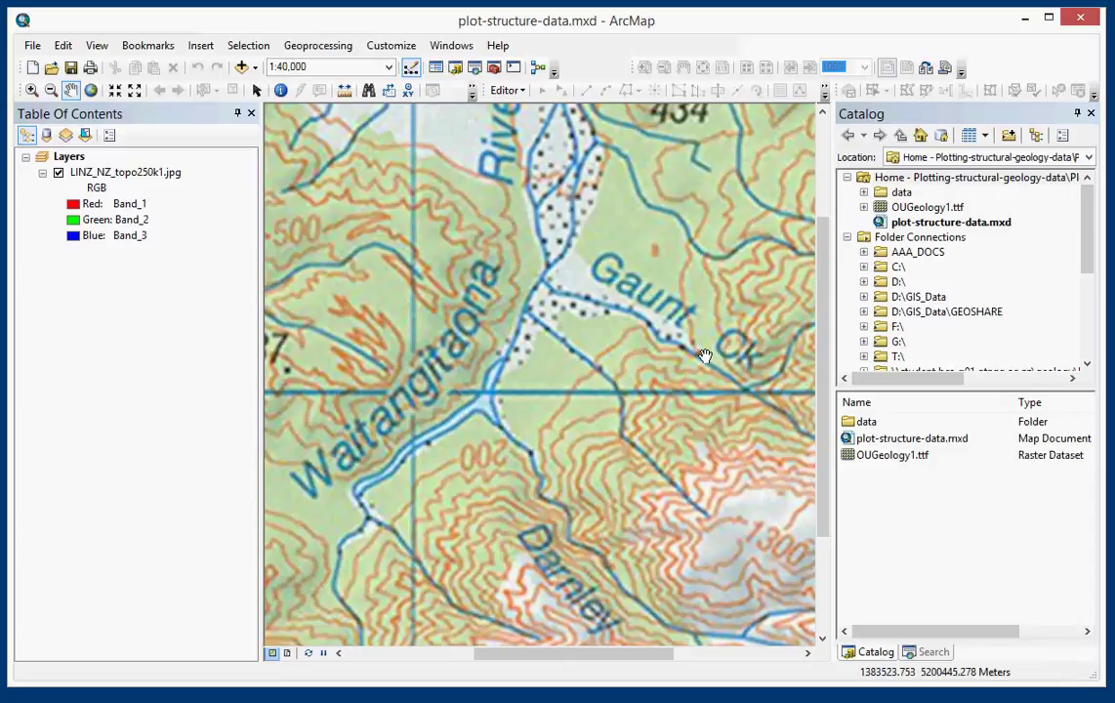
# Step: Expand the data folder in the Catalog to reveal the foliation CSV, XLSX and topo JPG
pyautogui.click(864, 192)
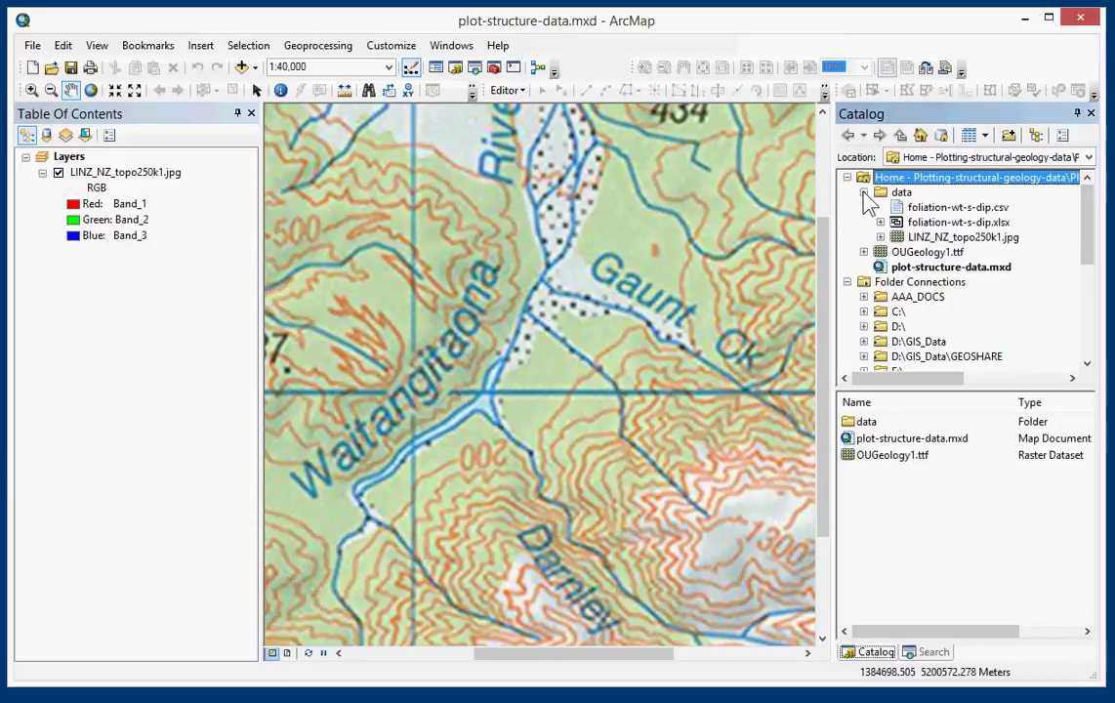
# Step: Start creating point features from the foliation-wt-s-dip.csv XY table
pyautogui.rightClick(929, 210)
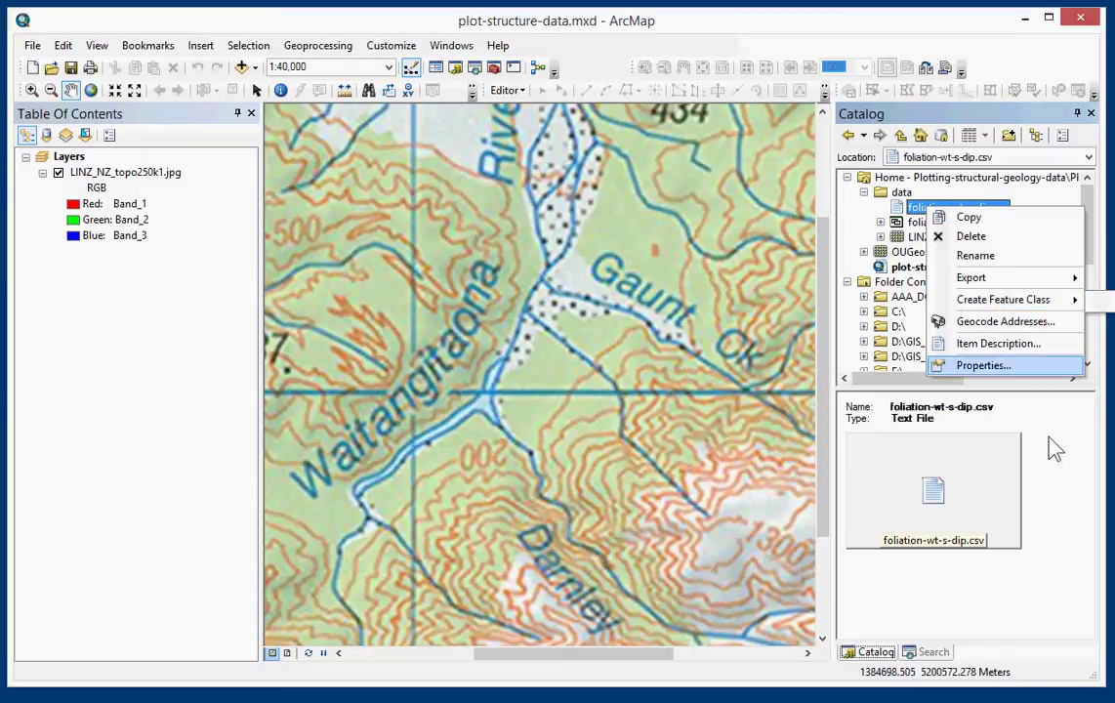
pyautogui.click(1095, 490)
pyautogui.moveTo(1097, 488); pyautogui.dragTo(1047, 486)
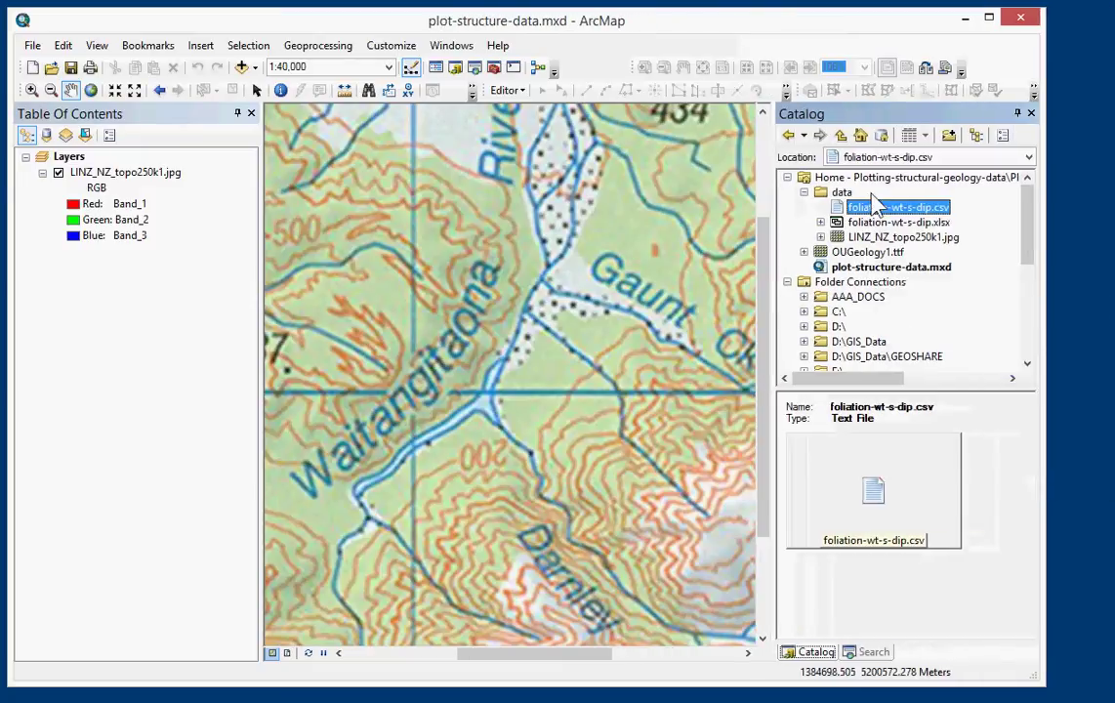
pyautogui.rightClick(873, 207)
pyautogui.moveTo(996, 296)
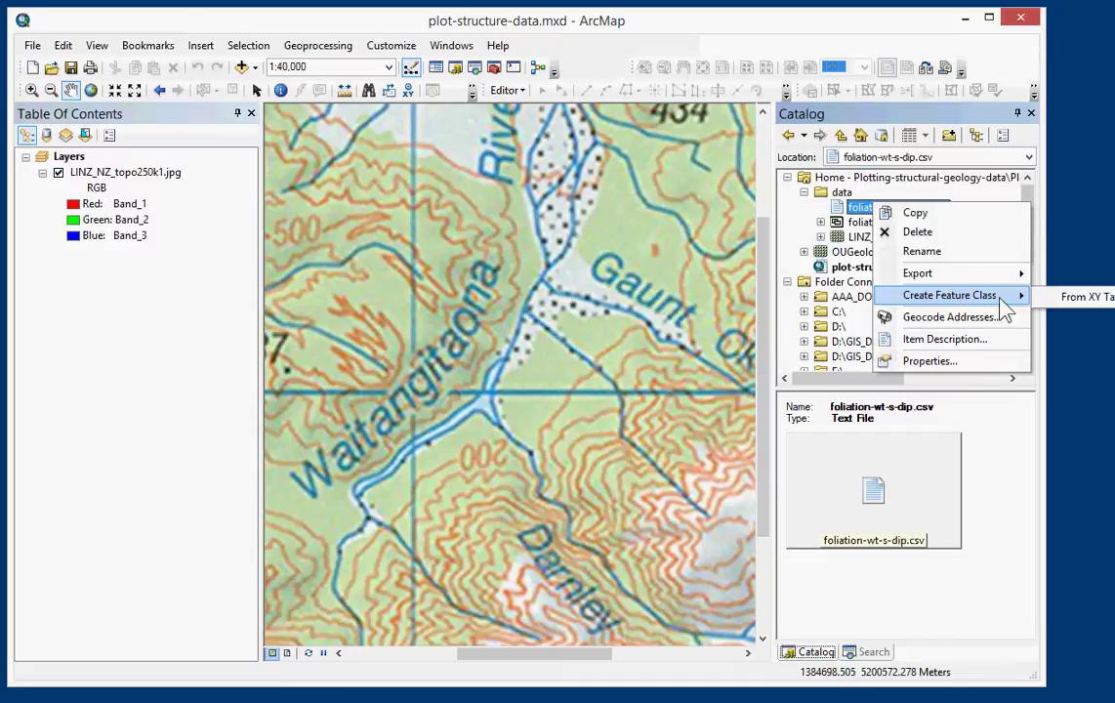
pyautogui.click(1091, 297)
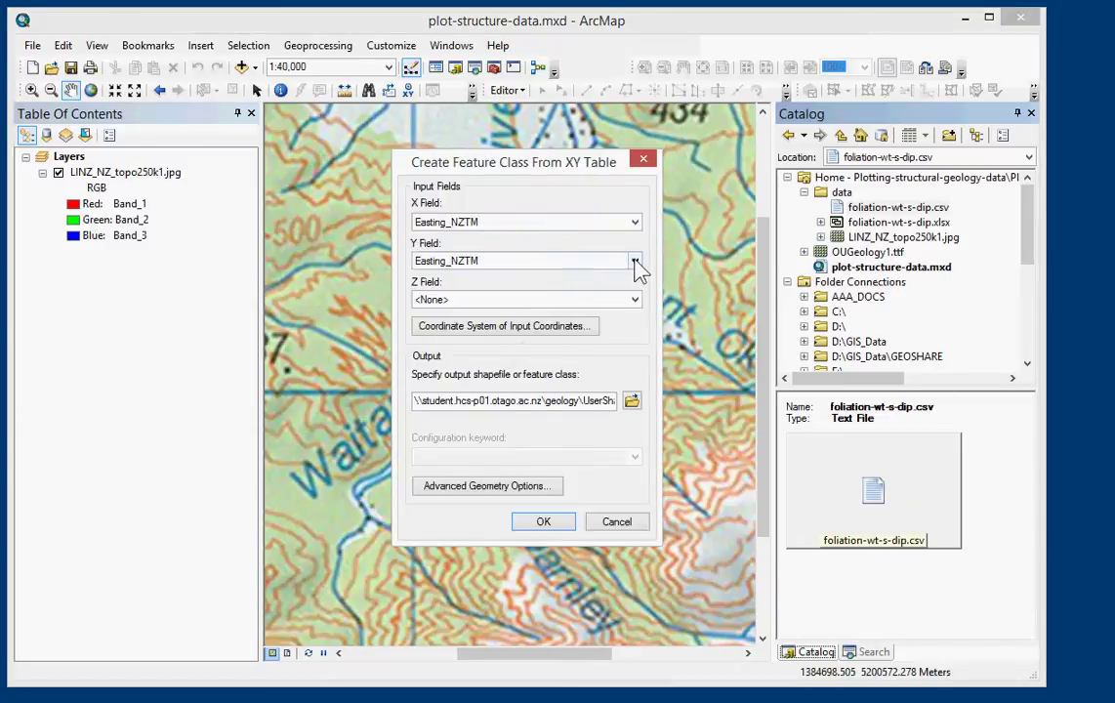
# Step: Use Northing_NZTM as the Y field and NZGD 2000 New Zealand Transverse Mercator as the coordinate system
pyautogui.click(635, 262)
pyautogui.click(527, 284)
pyautogui.click(547, 326)
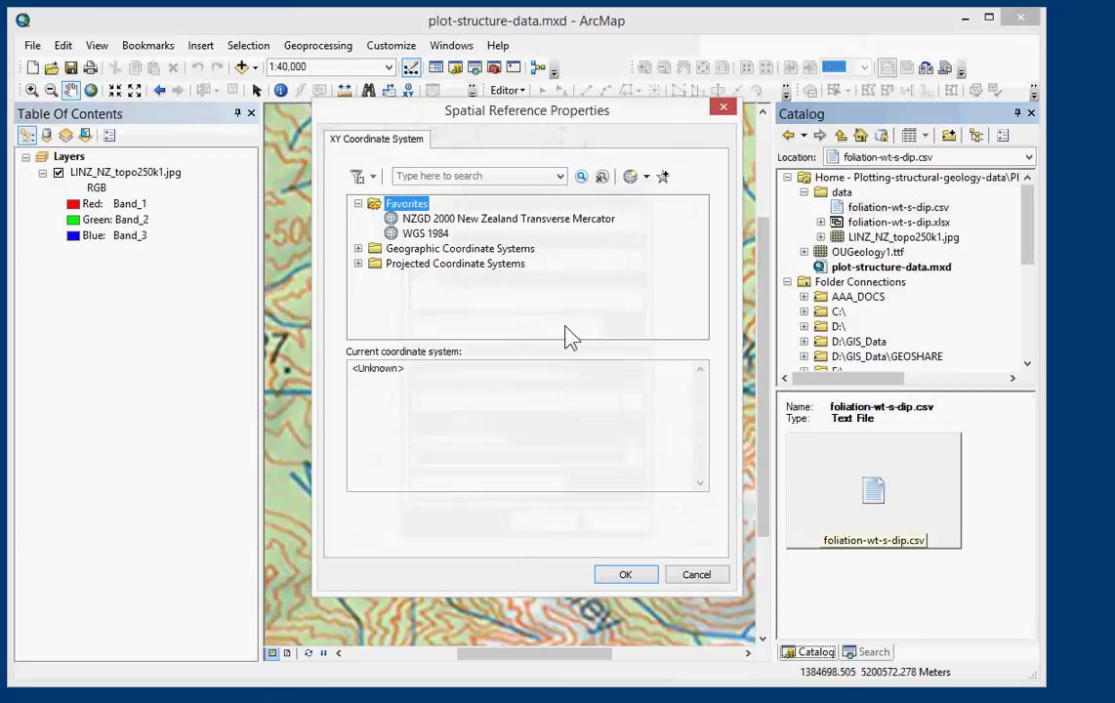
pyautogui.click(505, 219)
pyautogui.click(630, 575)
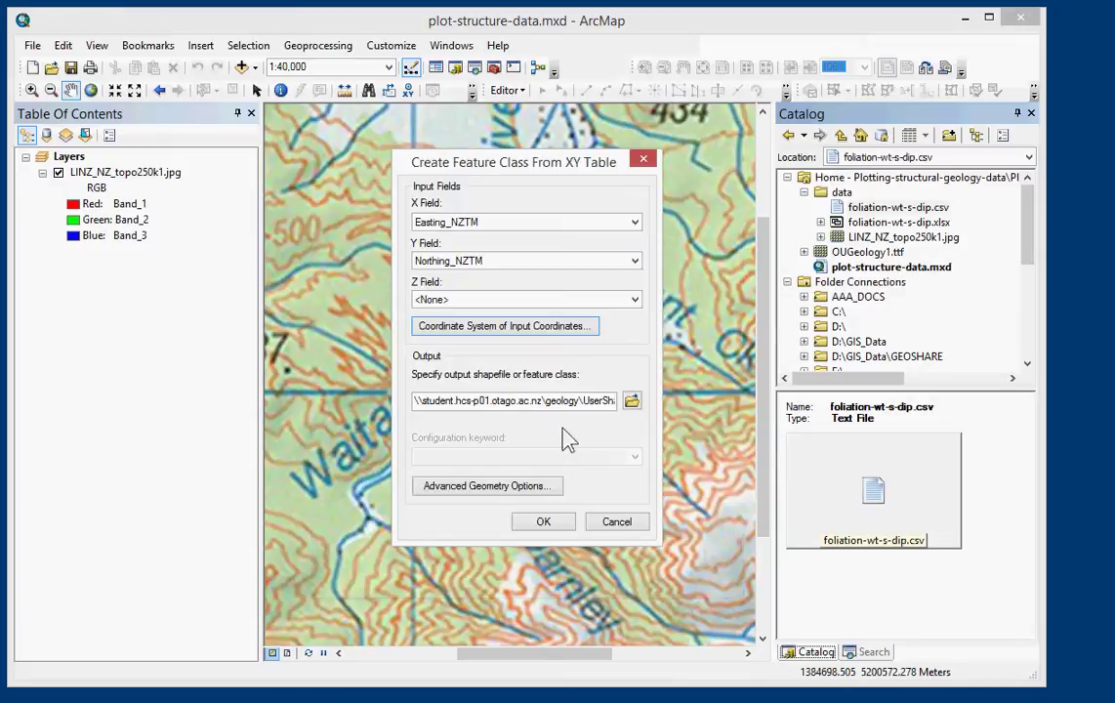
# Step: Save the output XYfoliation-wt-s-dip.shp in the data folder and create it
pyautogui.click(632, 400)
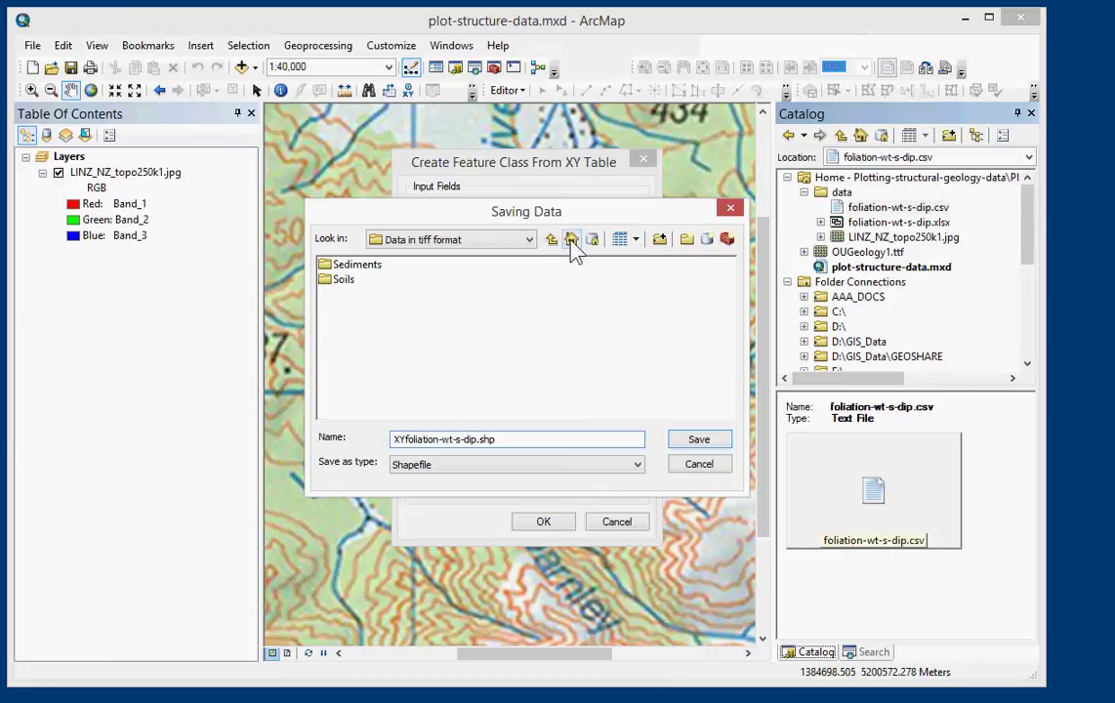
pyautogui.click(571, 239)
pyautogui.doubleClick(349, 274)
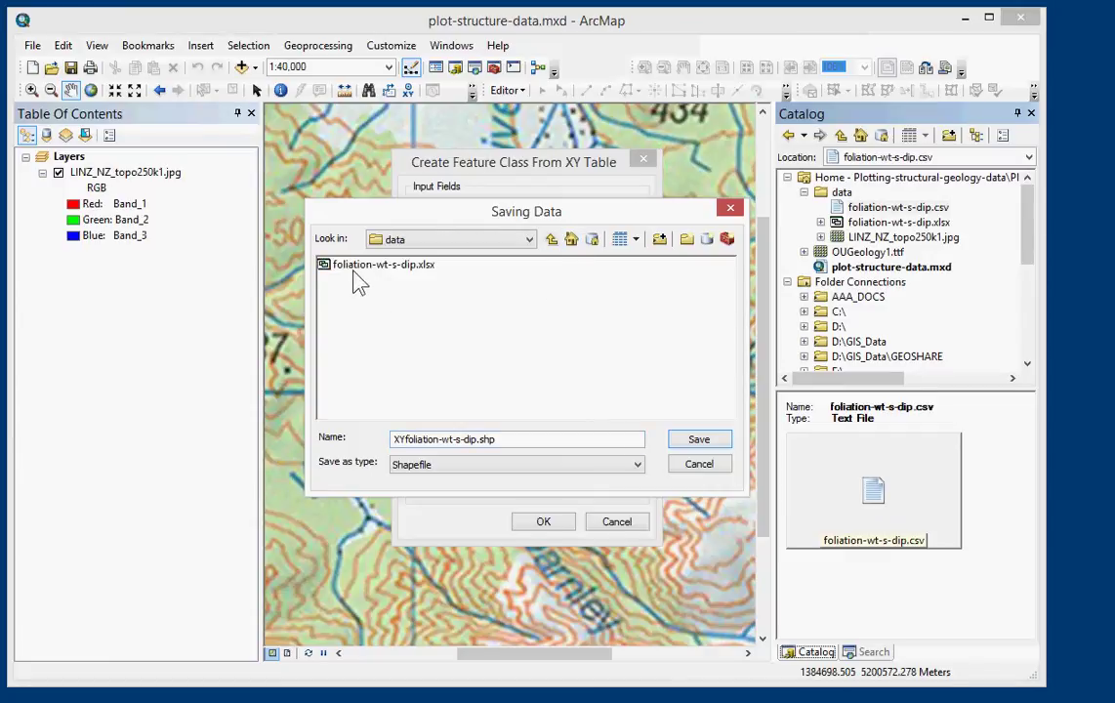
pyautogui.click(699, 441)
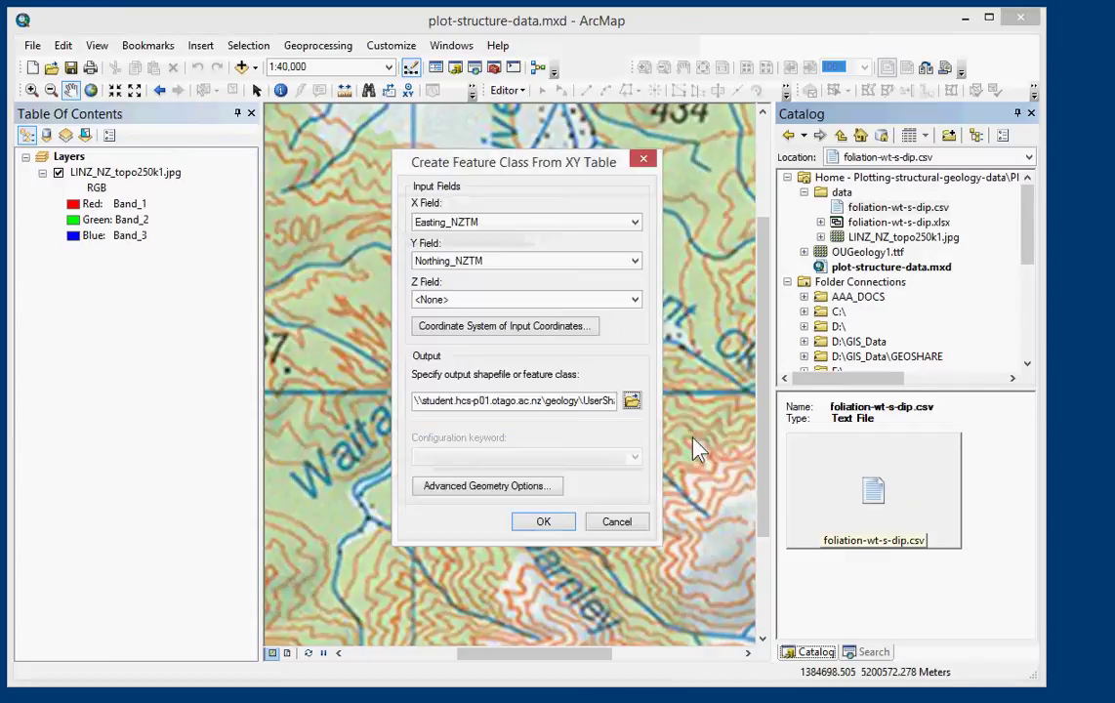
pyautogui.click(552, 525)
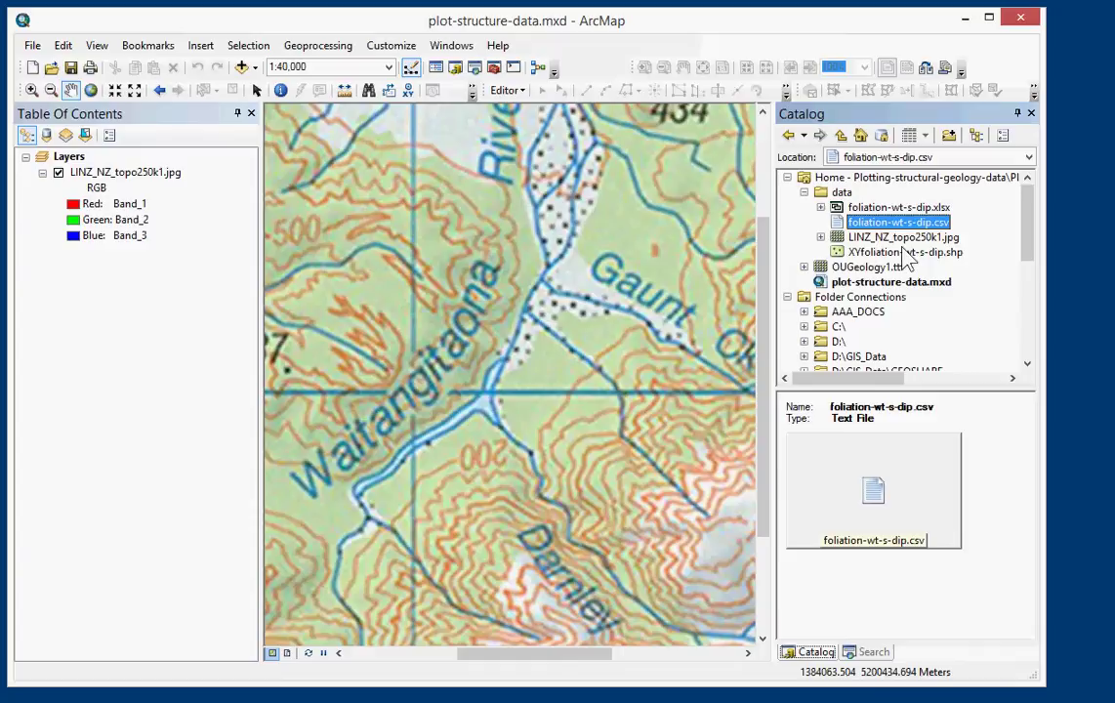
# Step: Add XYfoliation-wt-s-dip.shp to the map and pan slightly to frame the points
pyautogui.click(901, 253)
pyautogui.moveTo(901, 253); pyautogui.dragTo(490, 284)
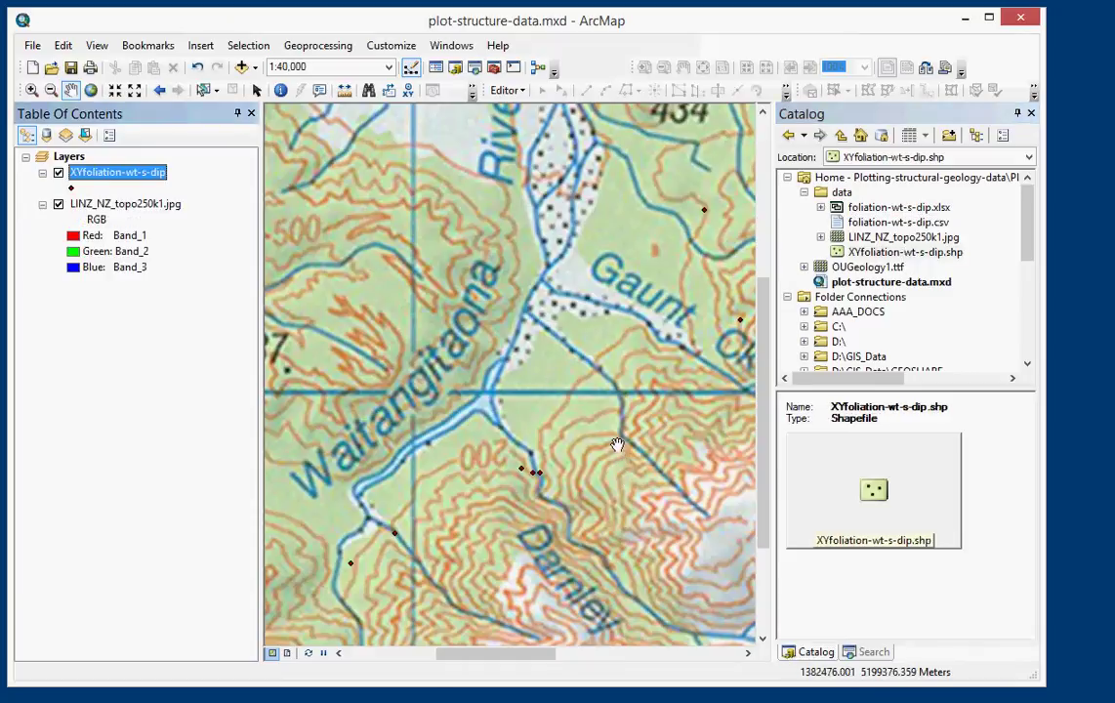
pyautogui.moveTo(656, 463); pyautogui.dragTo(594, 450)
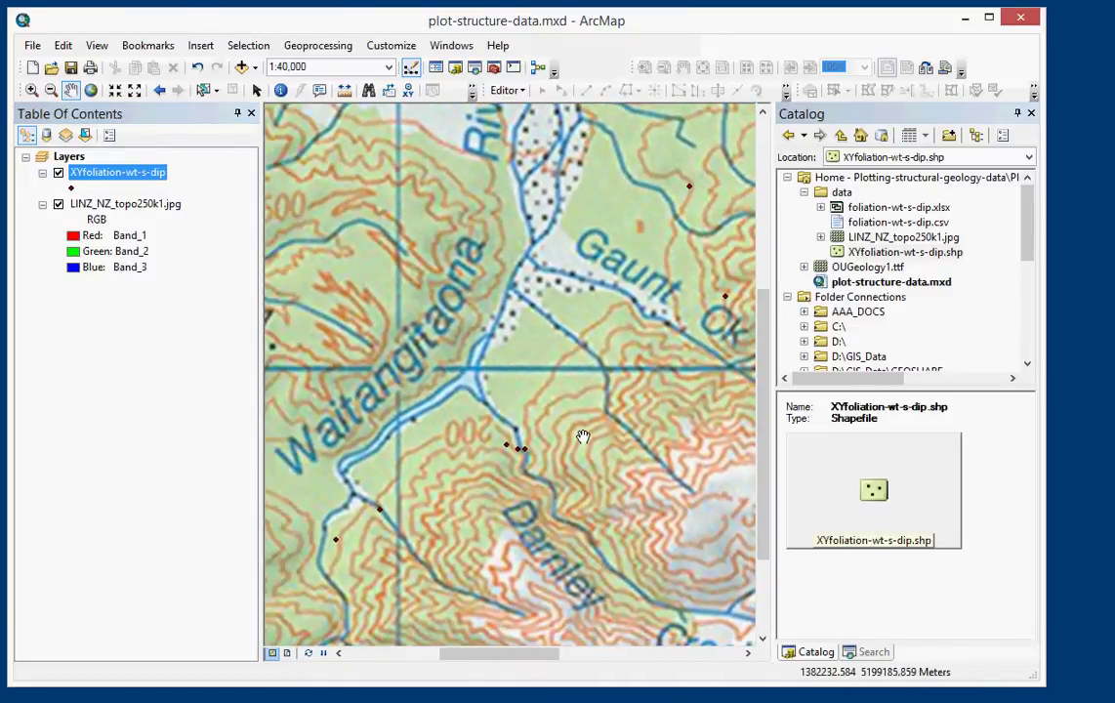
# Step: Give the foliation points a red symbol of size 6
pyautogui.click(70, 187)
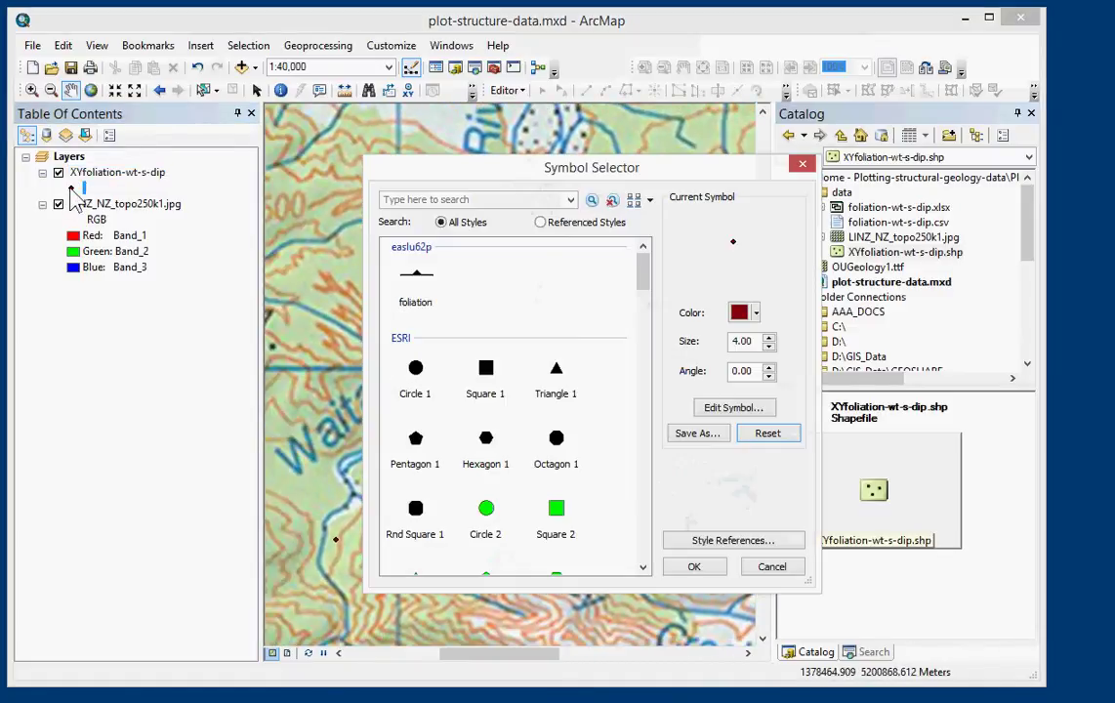
pyautogui.click(754, 312)
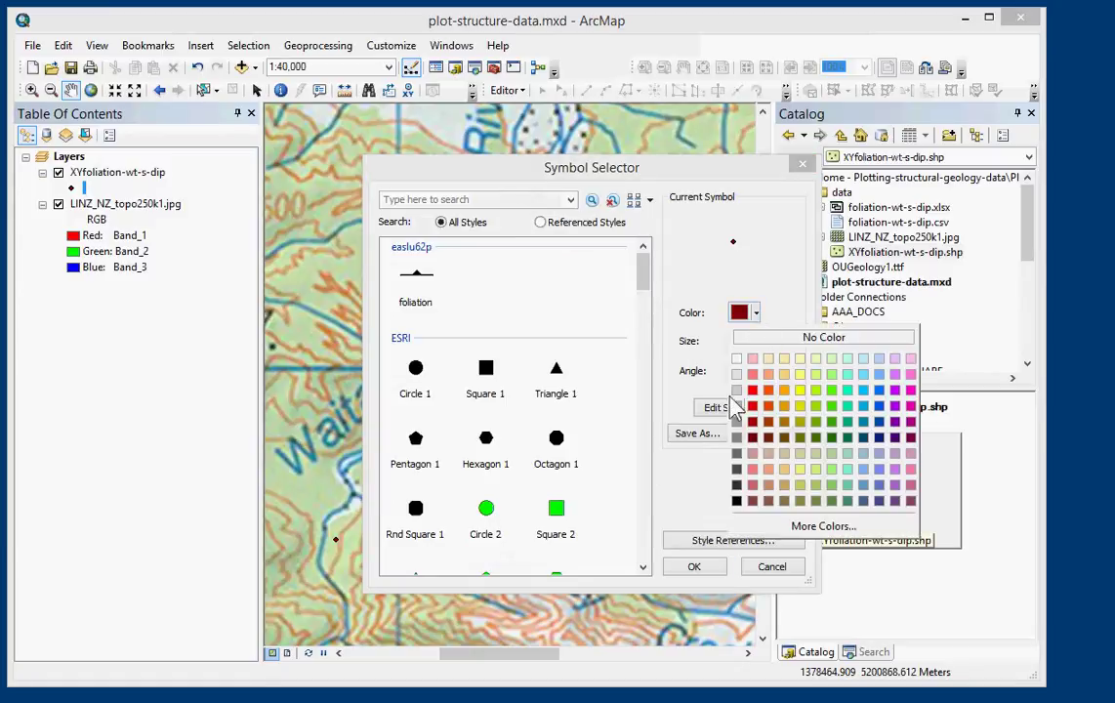
pyautogui.click(736, 360)
pyautogui.click(769, 337)
pyautogui.click(768, 337)
pyautogui.click(768, 337)
pyautogui.click(768, 337)
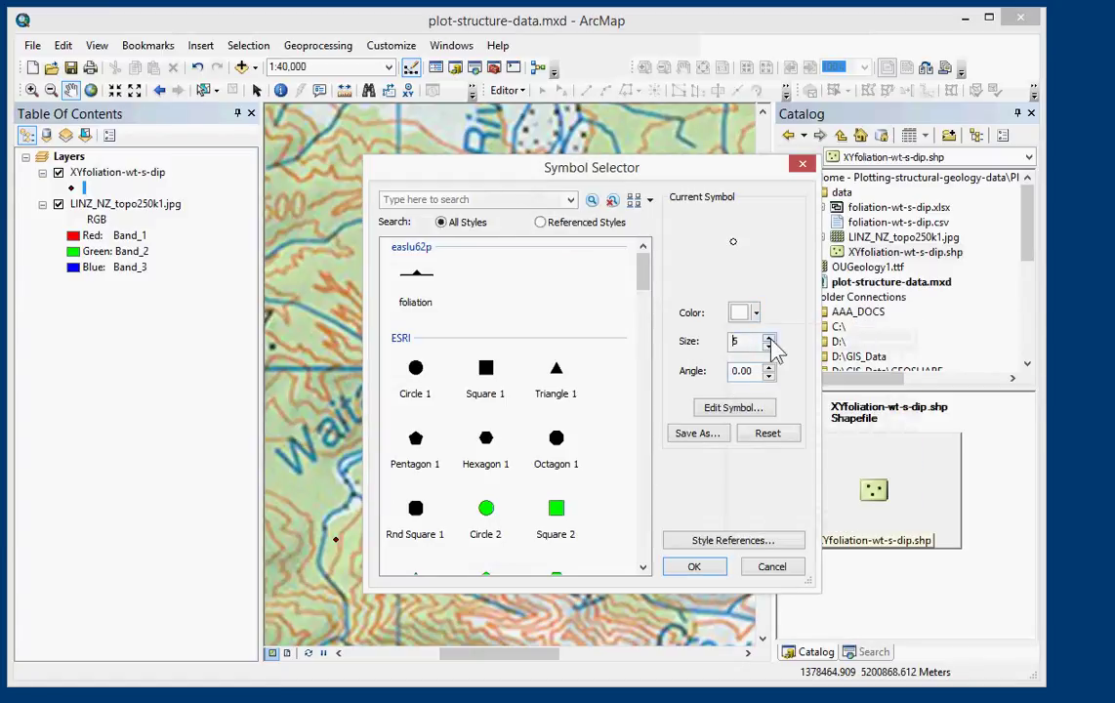
pyautogui.click(756, 314)
pyautogui.click(751, 390)
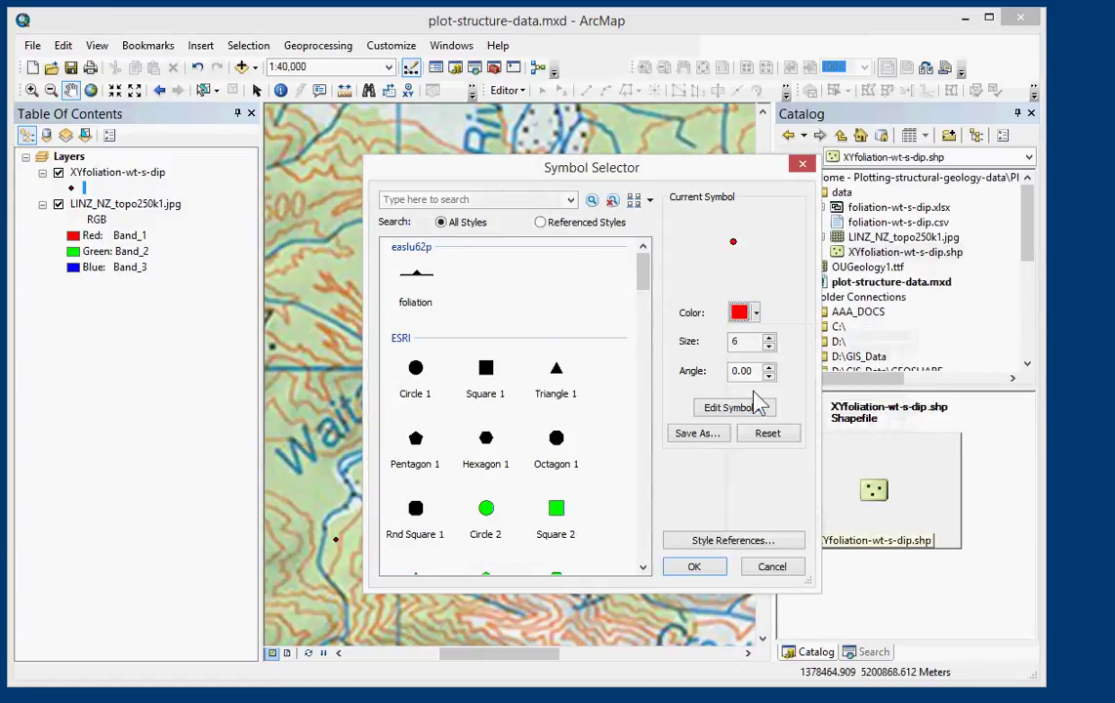
pyautogui.click(693, 566)
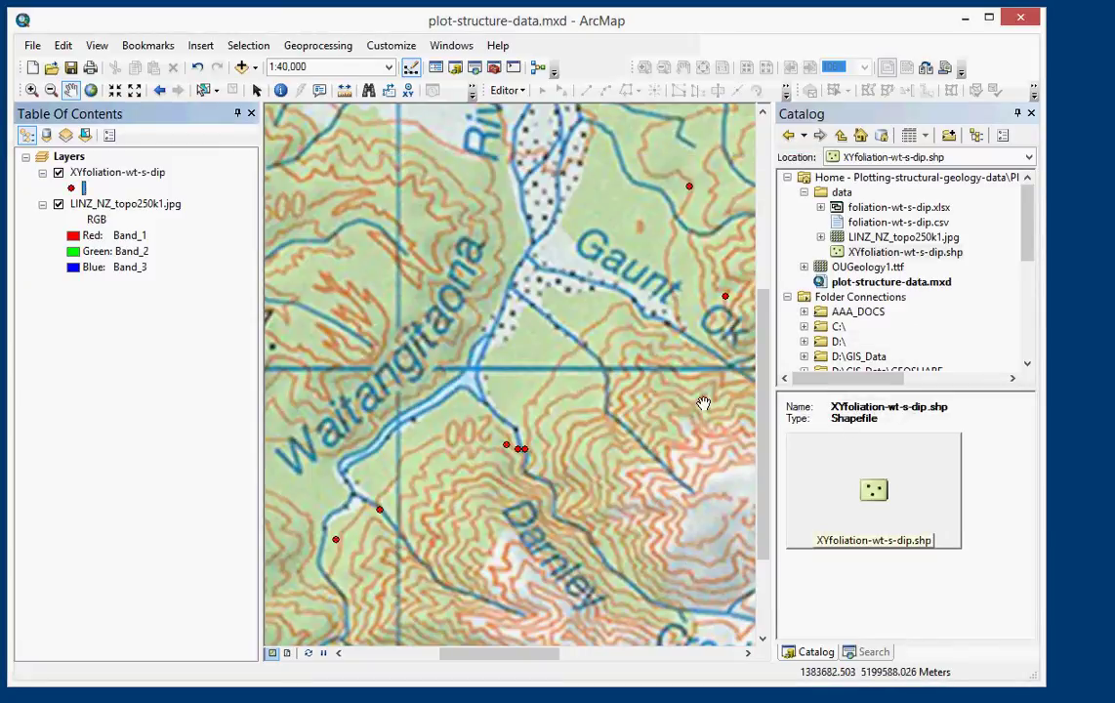
pyautogui.rightClick(110, 174)
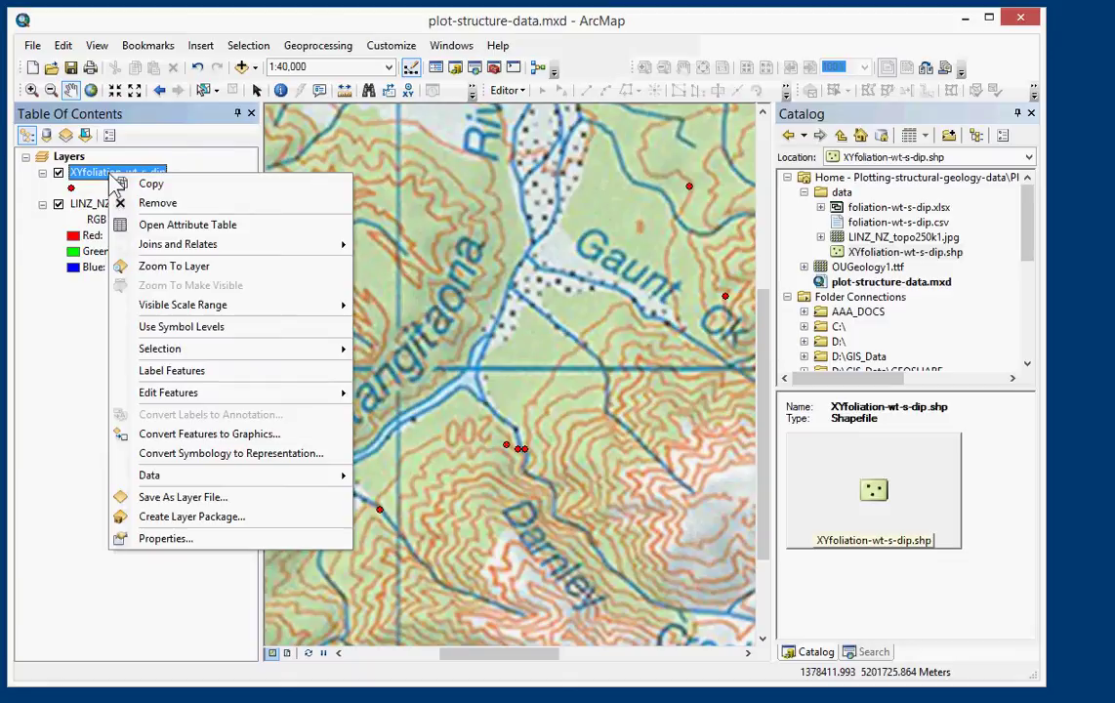
pyautogui.click(178, 225)
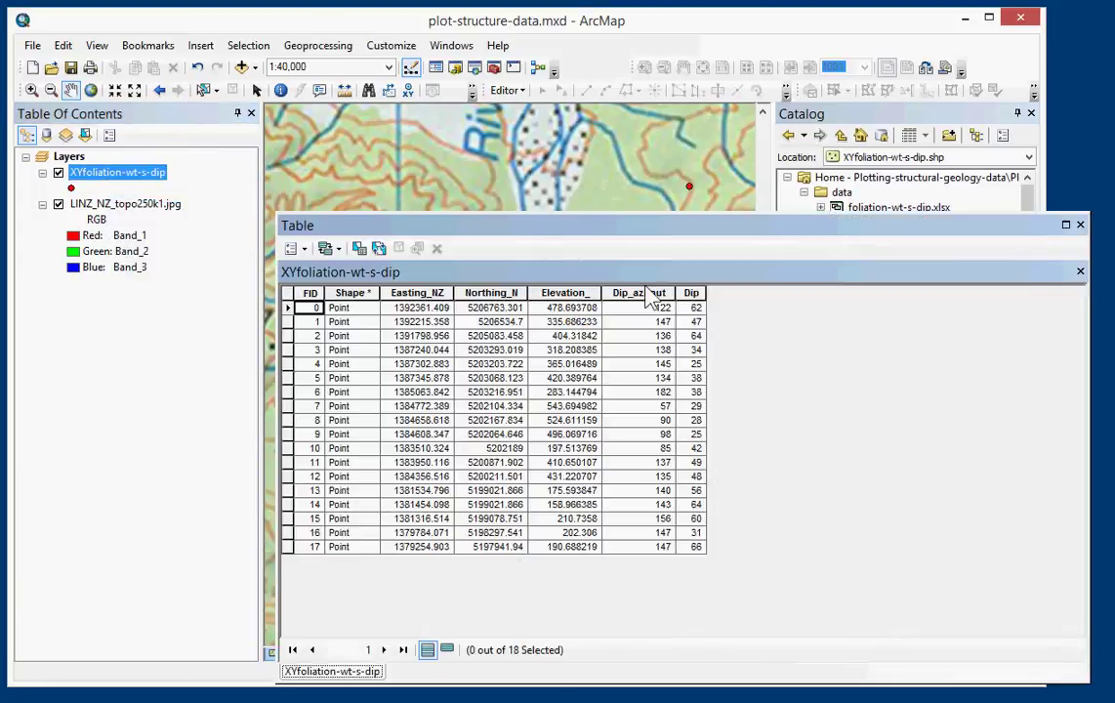
pyautogui.click(1080, 226)
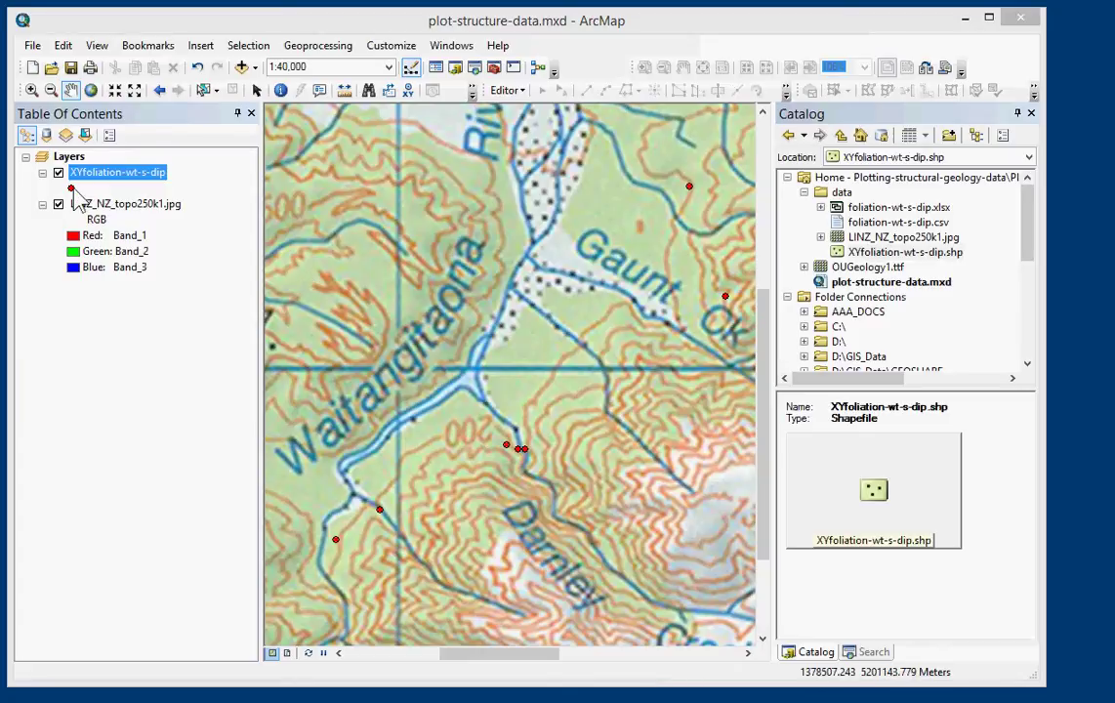
# Step: Install the OUGeology1.ttf font from the project folder, then close Explorer and return to ArcMap
pyautogui.hotkey('alt', 'Tab')
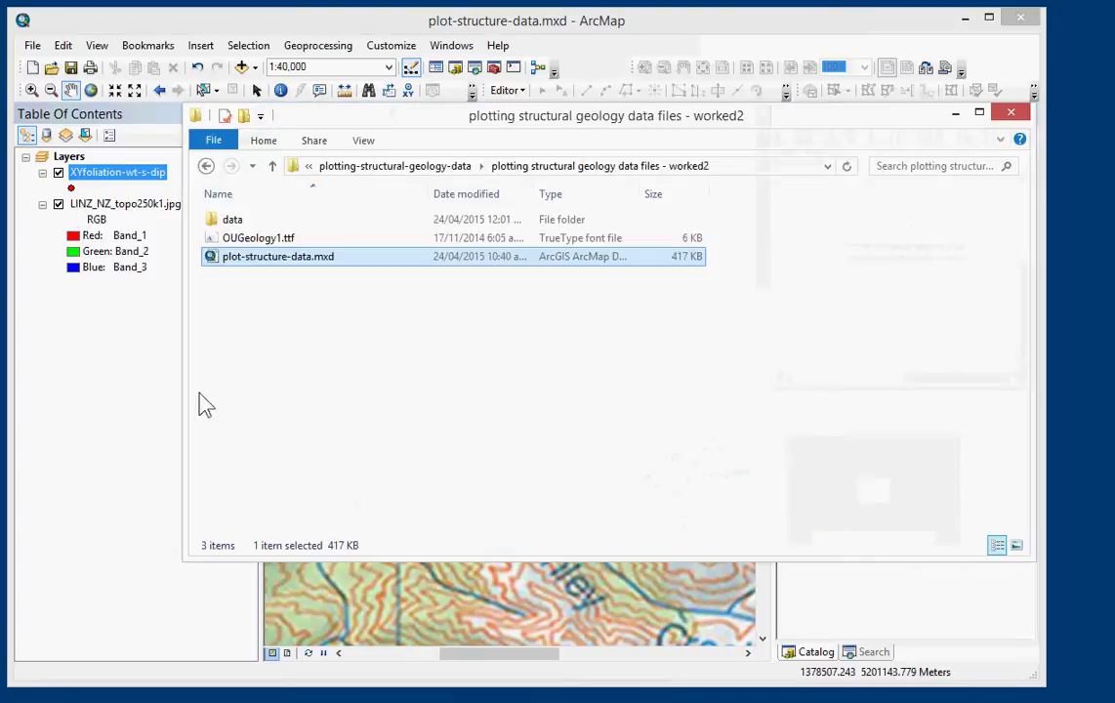
pyautogui.click(279, 242)
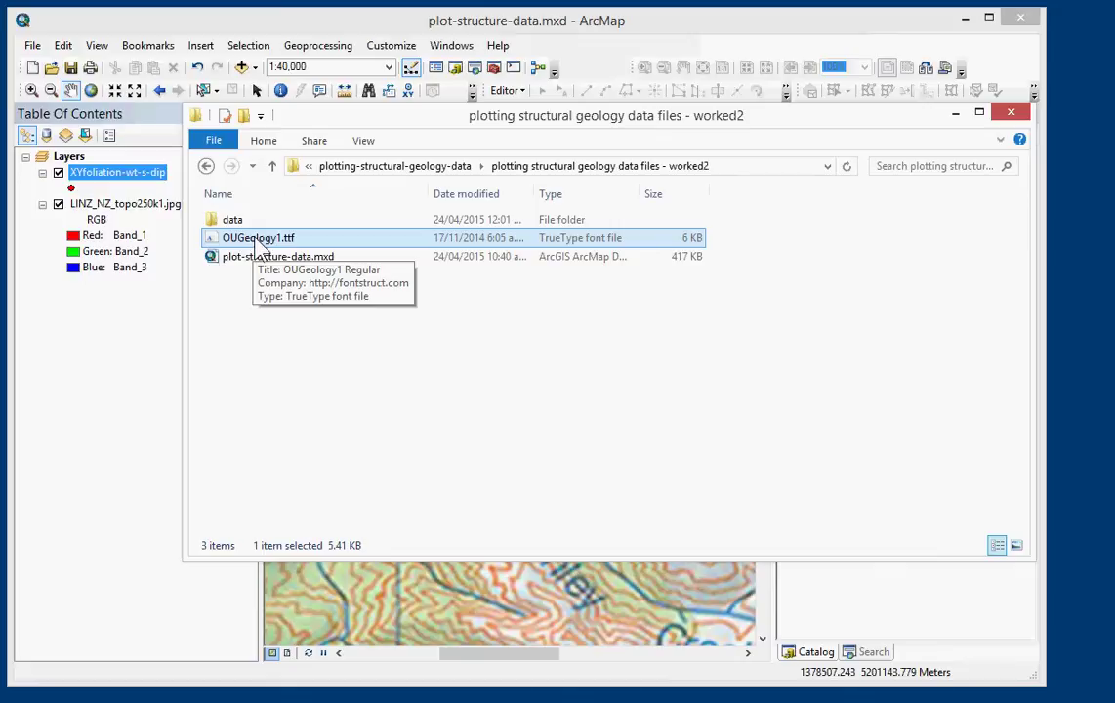
pyautogui.doubleClick(261, 240)
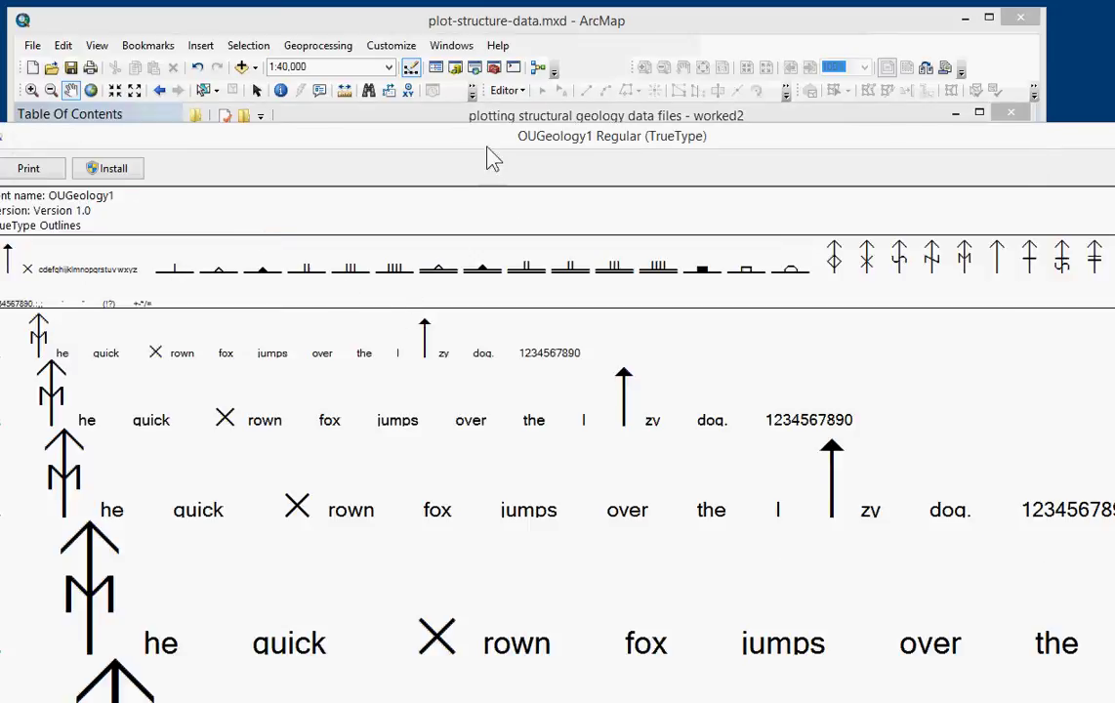
pyautogui.moveTo(461, 149); pyautogui.dragTo(500, 59)
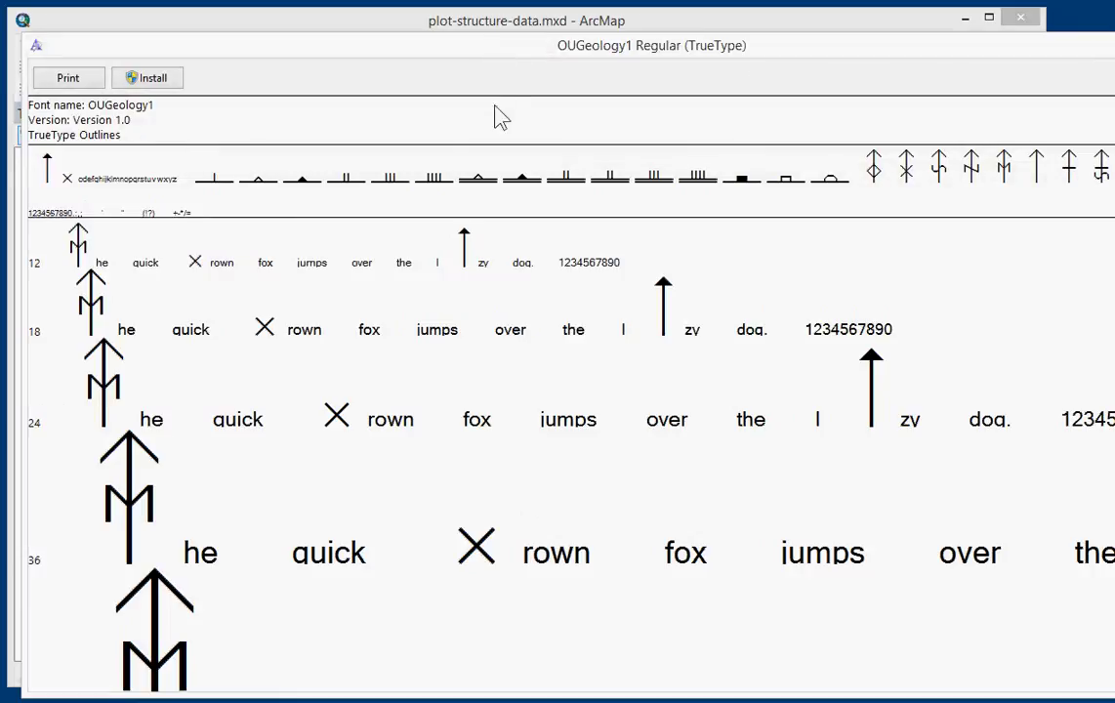
pyautogui.click(153, 79)
pyautogui.hotkey('alt', 'F4')
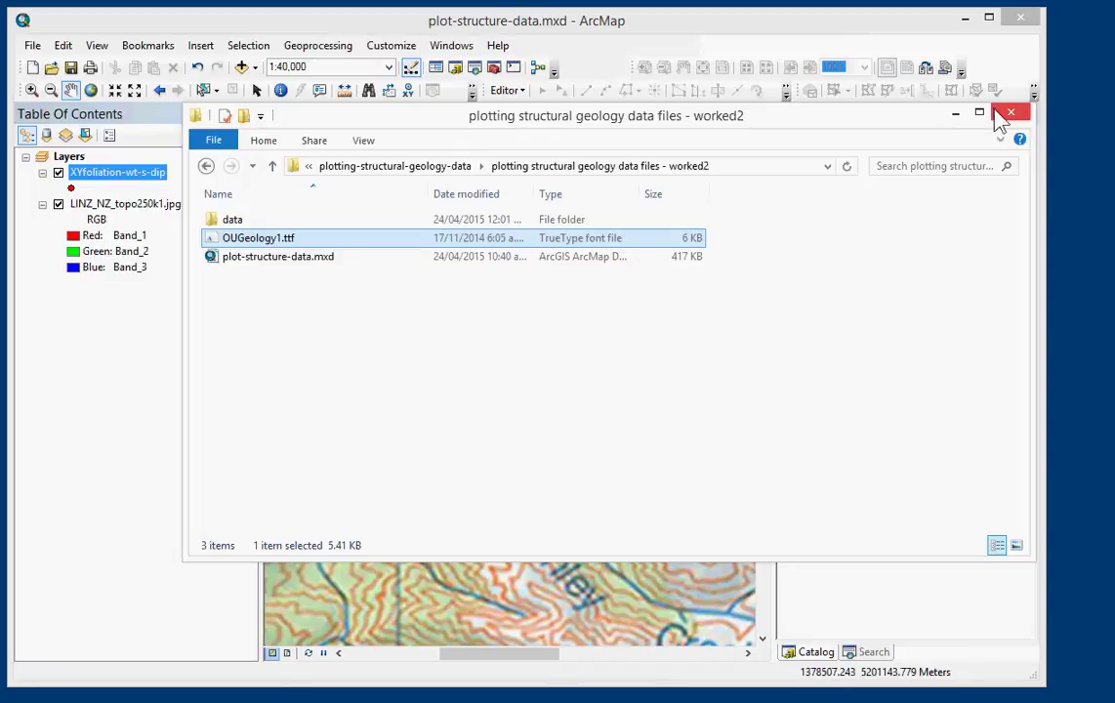
pyautogui.click(954, 113)
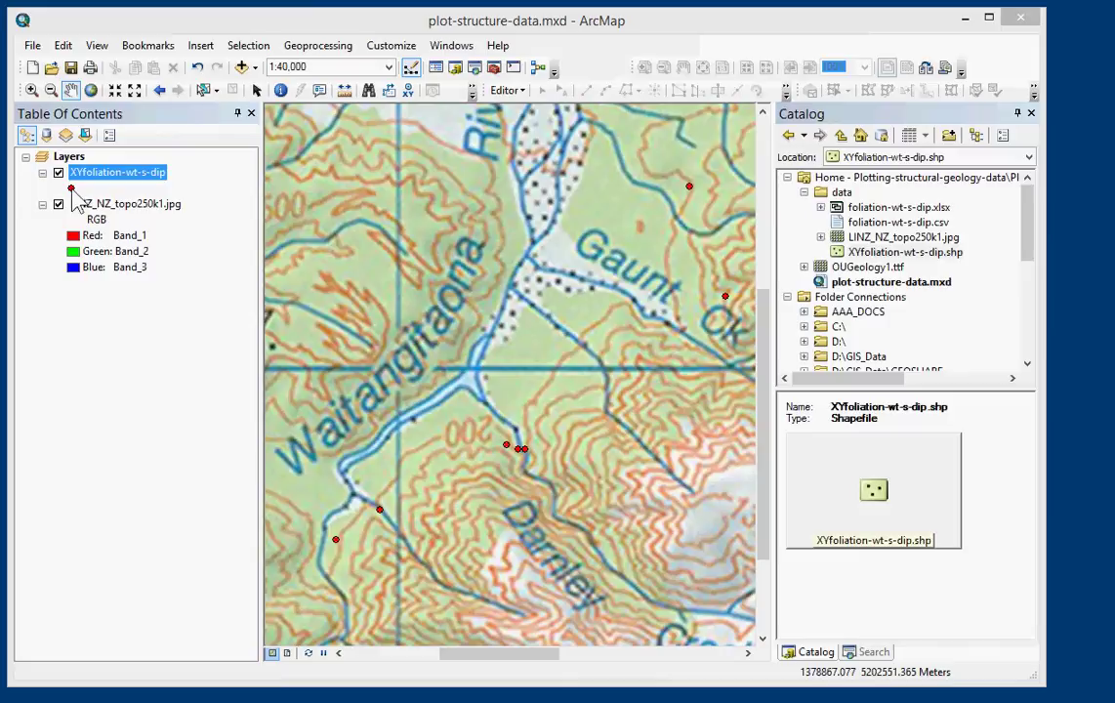
# Step: Change the foliation point symbol to a Character Marker Symbol using the OUGeology1 font
pyautogui.click(72, 188)
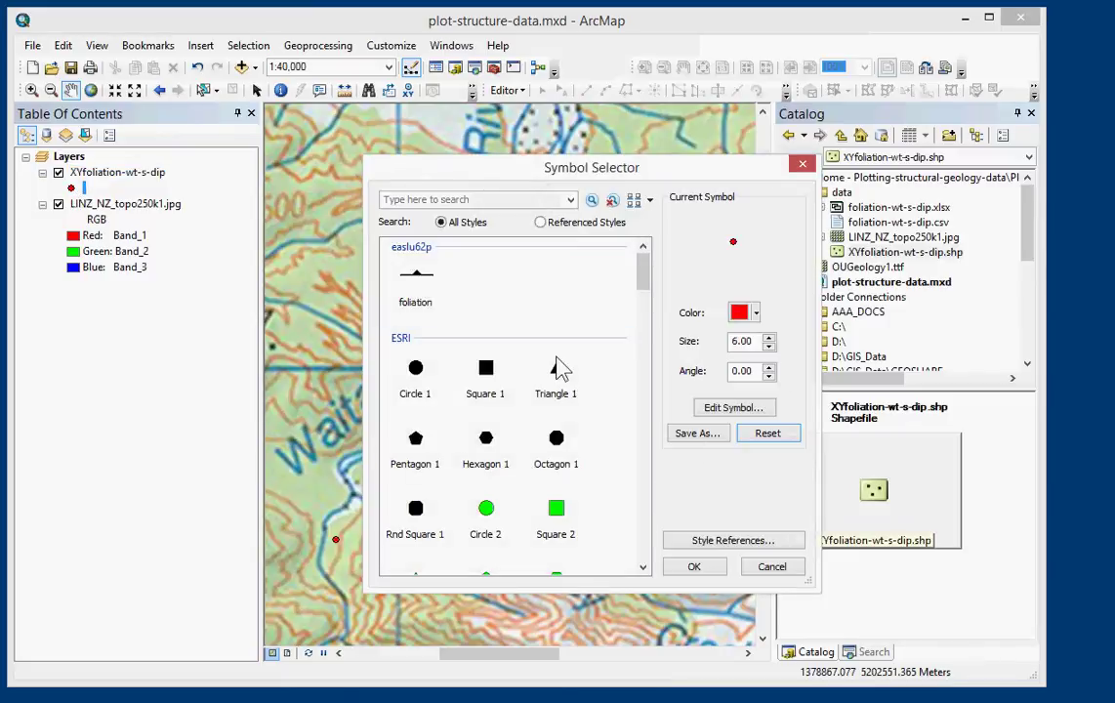
pyautogui.moveTo(642, 252); pyautogui.dragTo(649, 325)
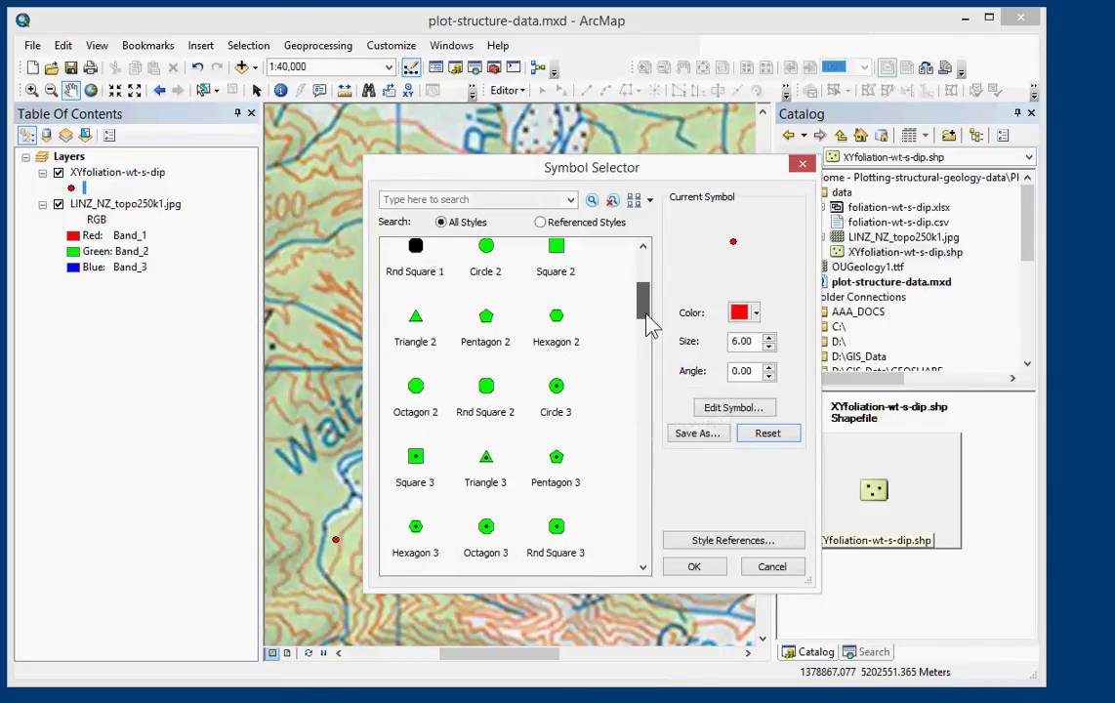
pyautogui.click(734, 408)
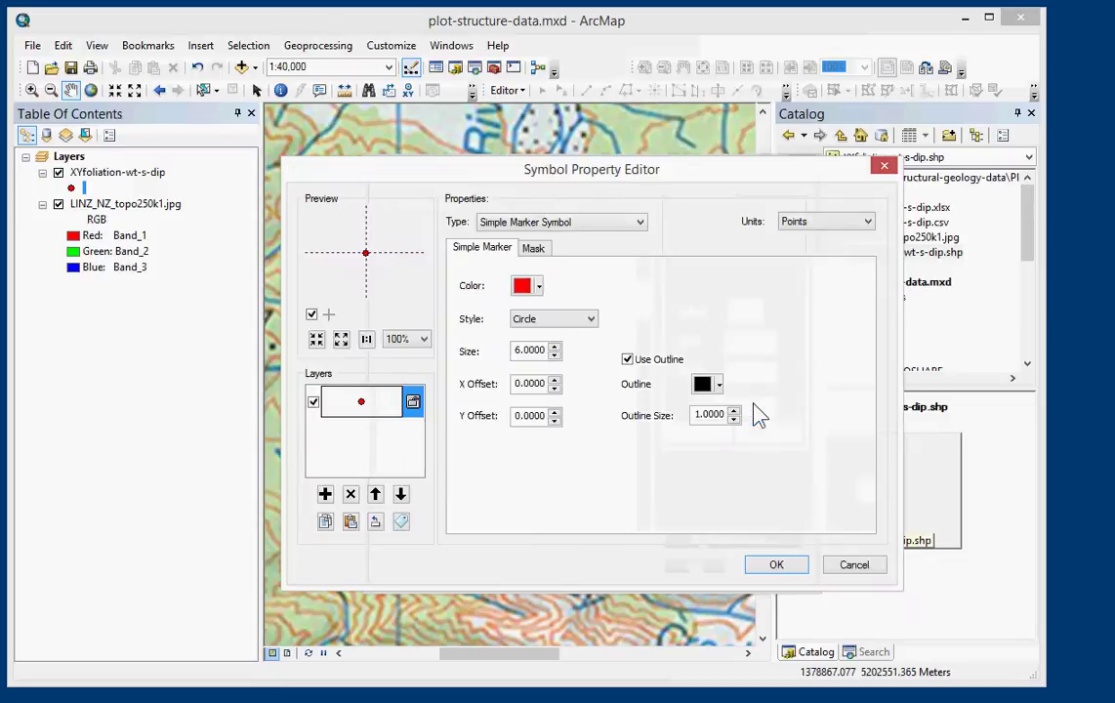
pyautogui.click(605, 222)
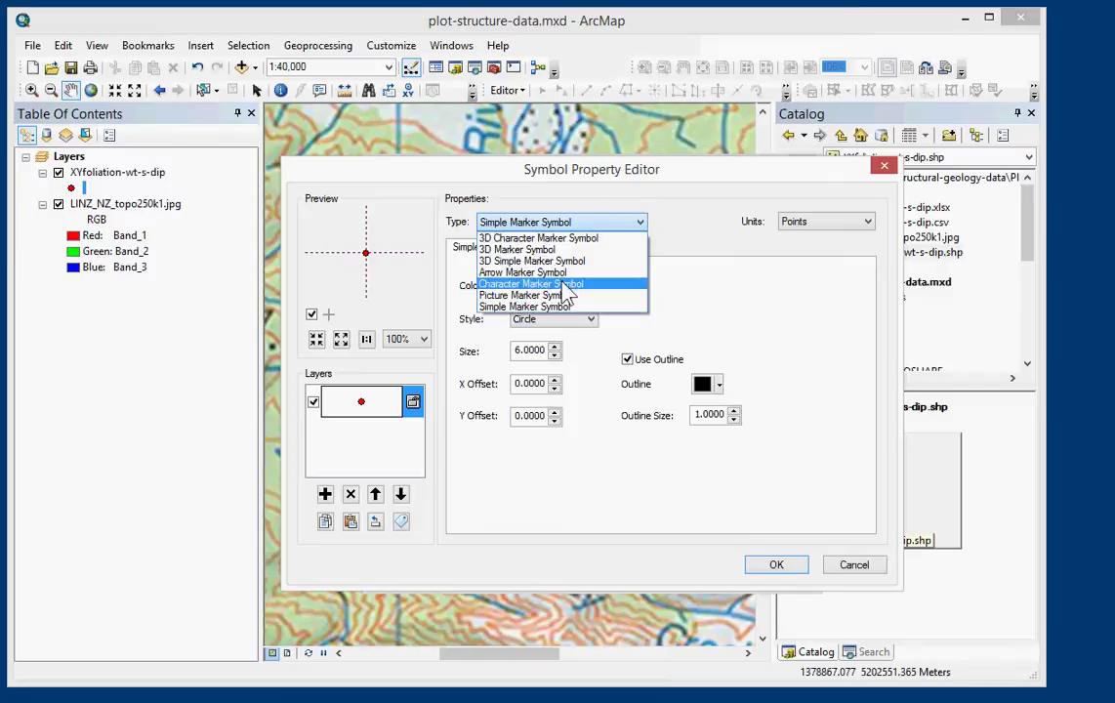
pyautogui.click(564, 284)
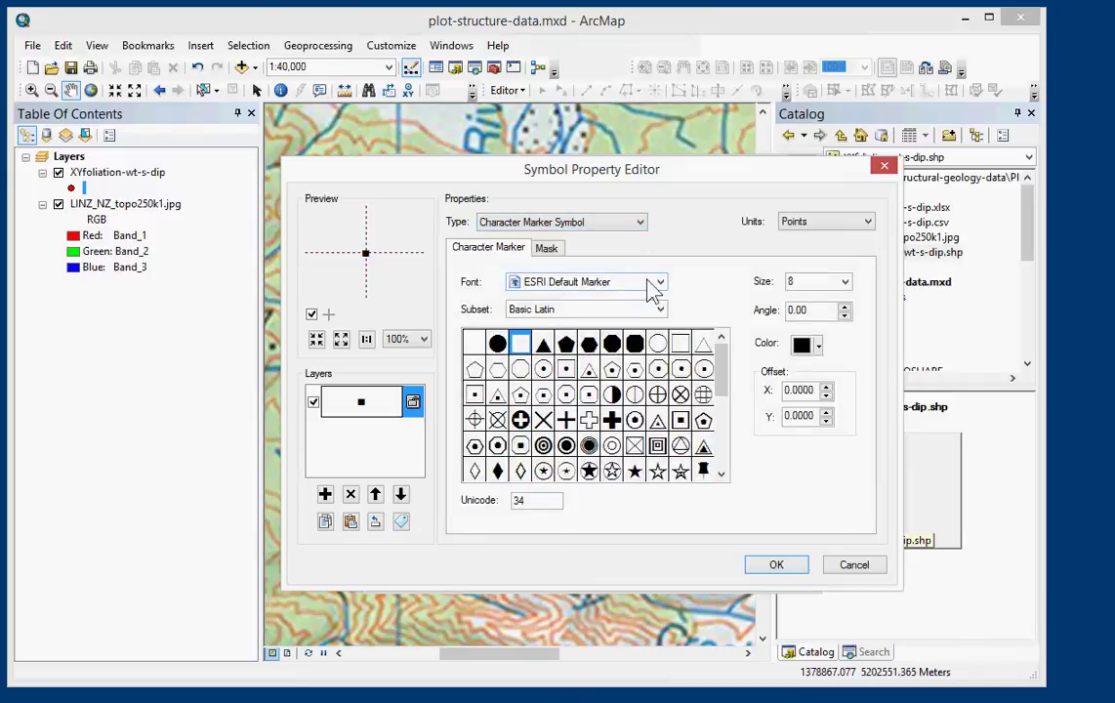
pyautogui.click(660, 283)
pyautogui.click(660, 388)
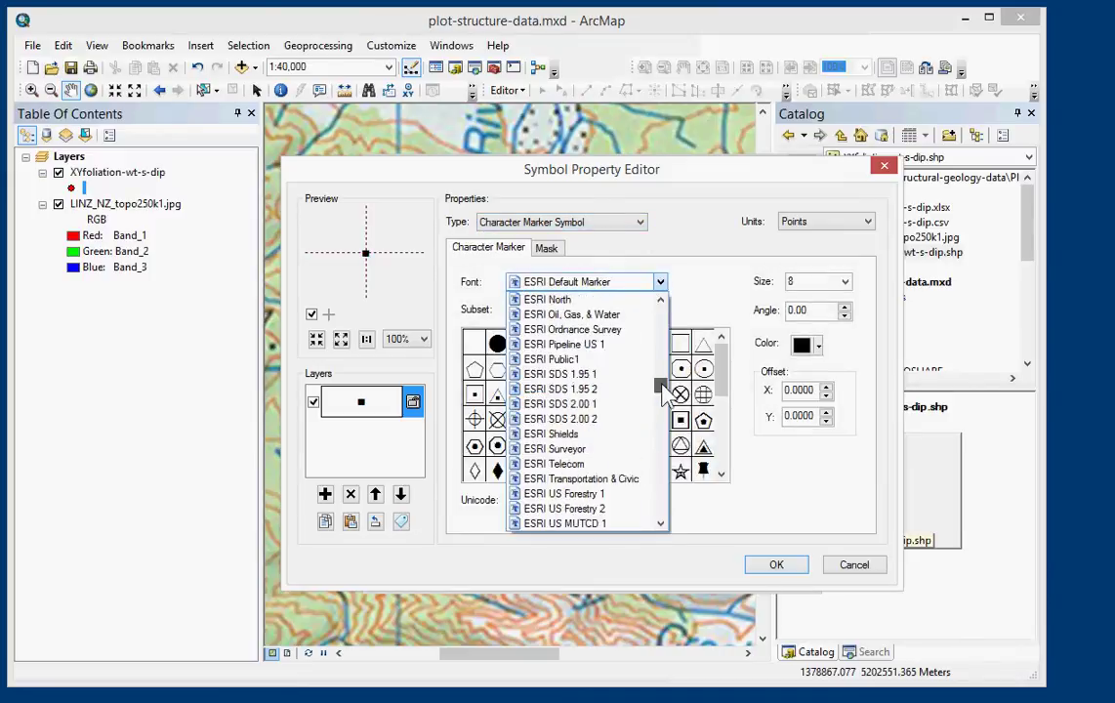
pyautogui.moveTo(661, 388); pyautogui.dragTo(660, 467)
pyautogui.click(570, 450)
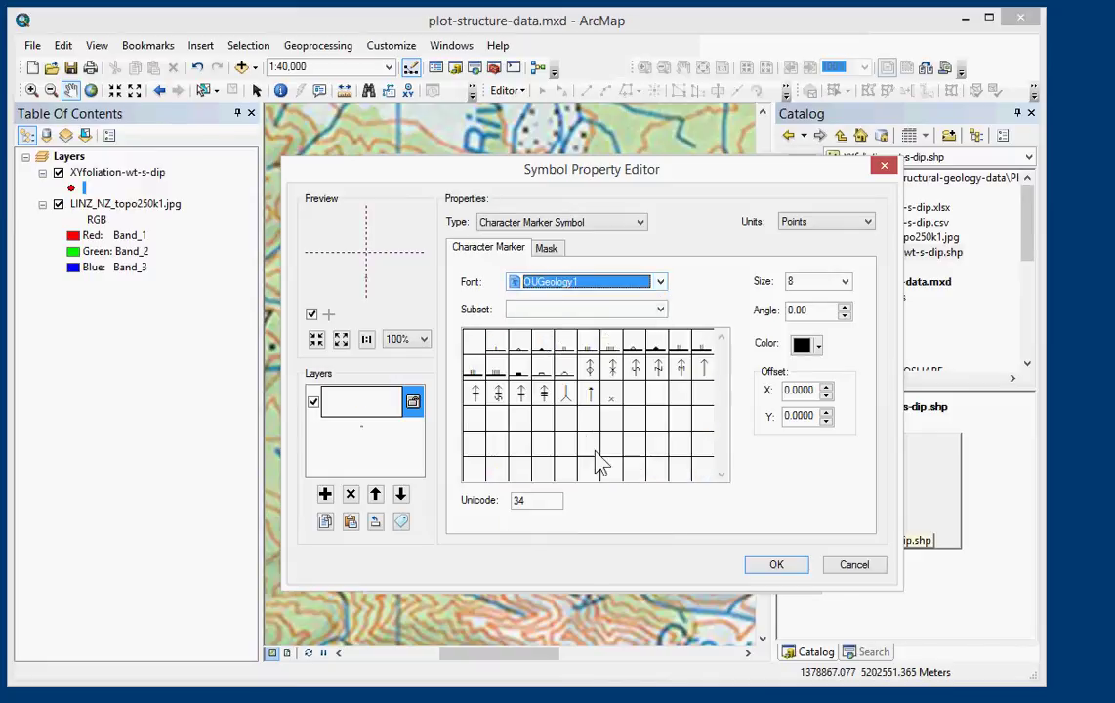
# Step: Pick the OUGeology1 strike-and-dip glyph 67 with X and Y offsets of 3
pyautogui.click(541, 344)
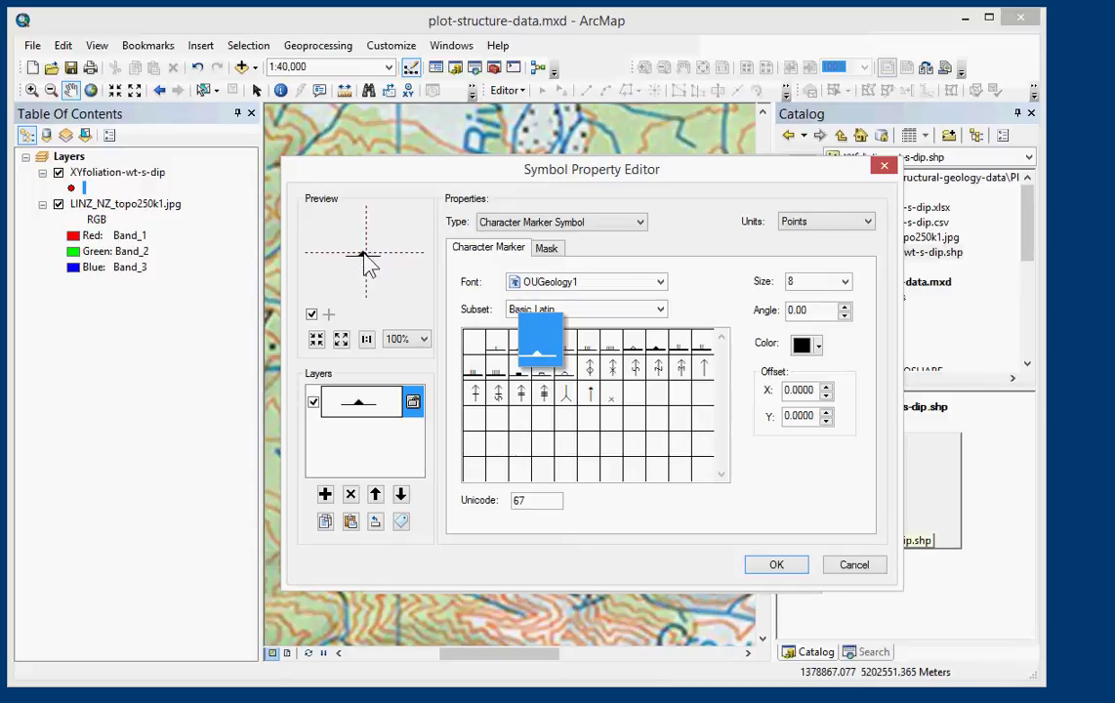
pyautogui.click(826, 391)
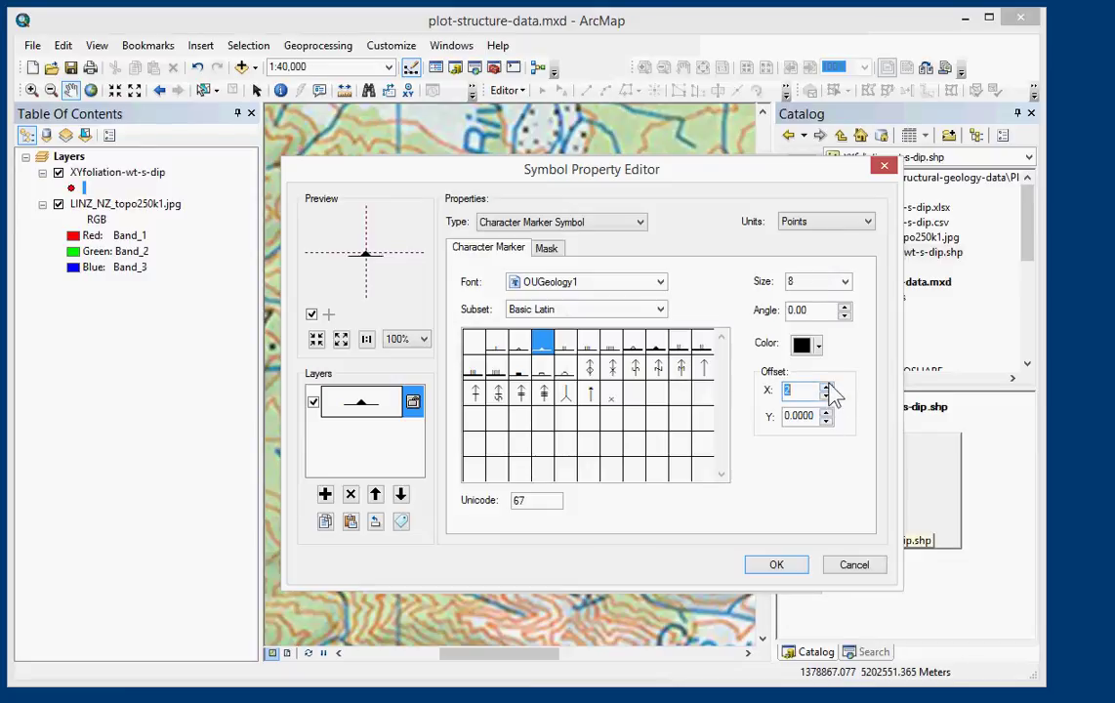
pyautogui.click(825, 411)
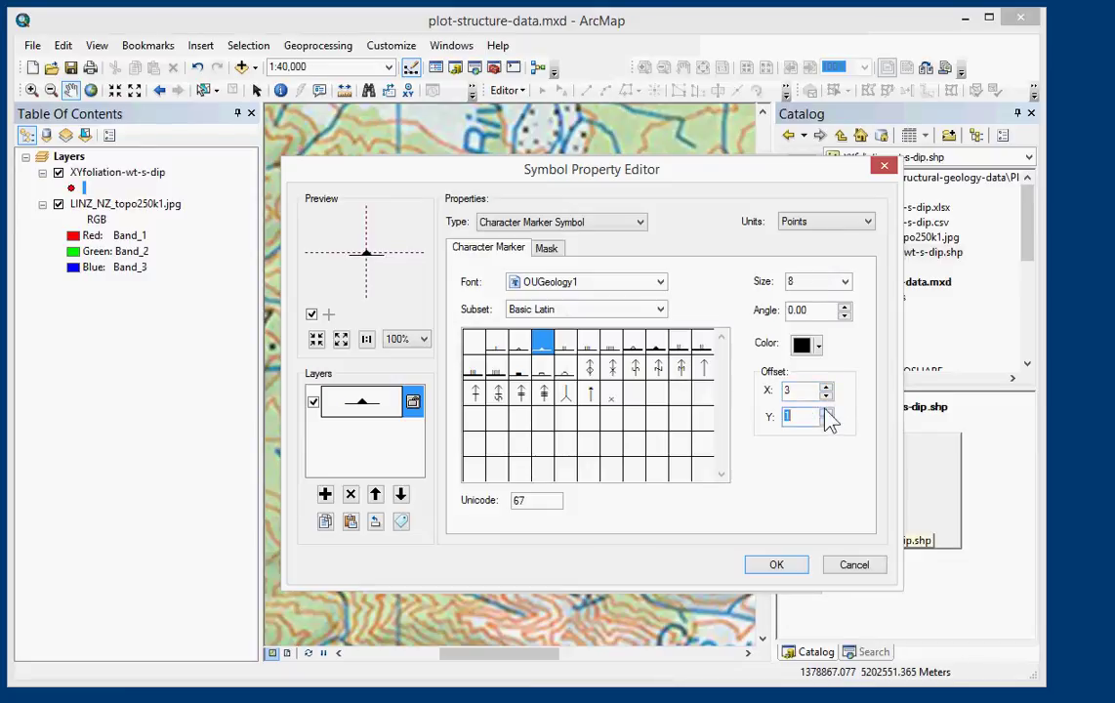
pyautogui.click(825, 411)
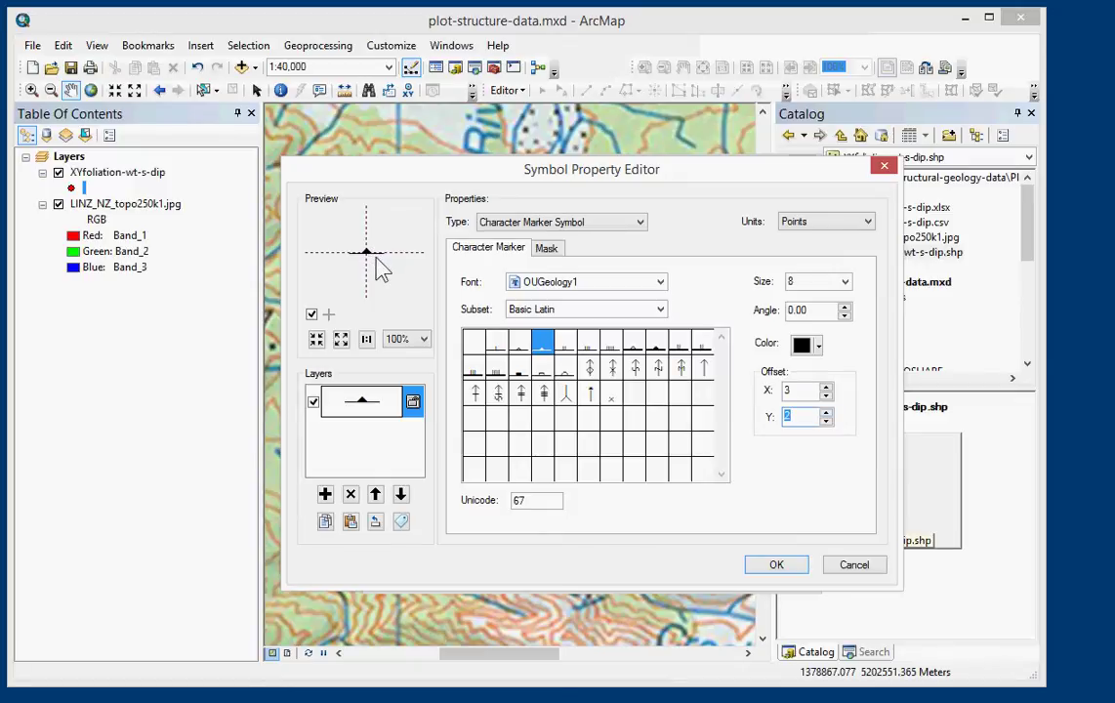
pyautogui.click(825, 412)
pyautogui.click(775, 565)
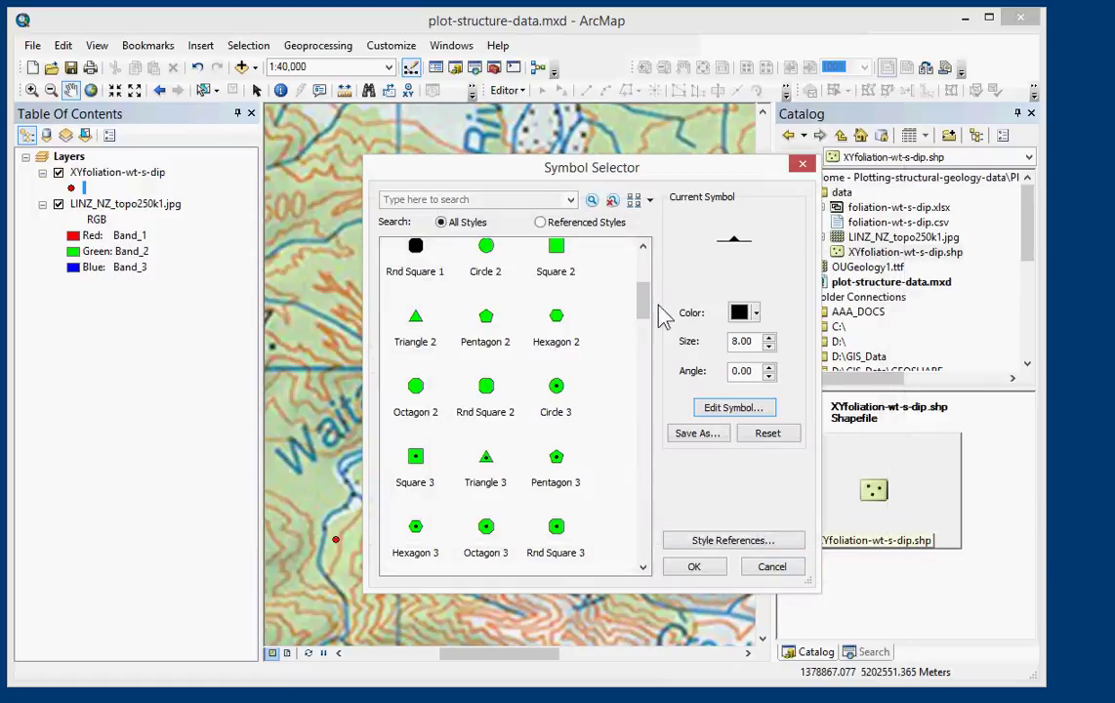
# Step: Save the marker as the style symbol 'foliation' and apply it to the layer
pyautogui.click(698, 433)
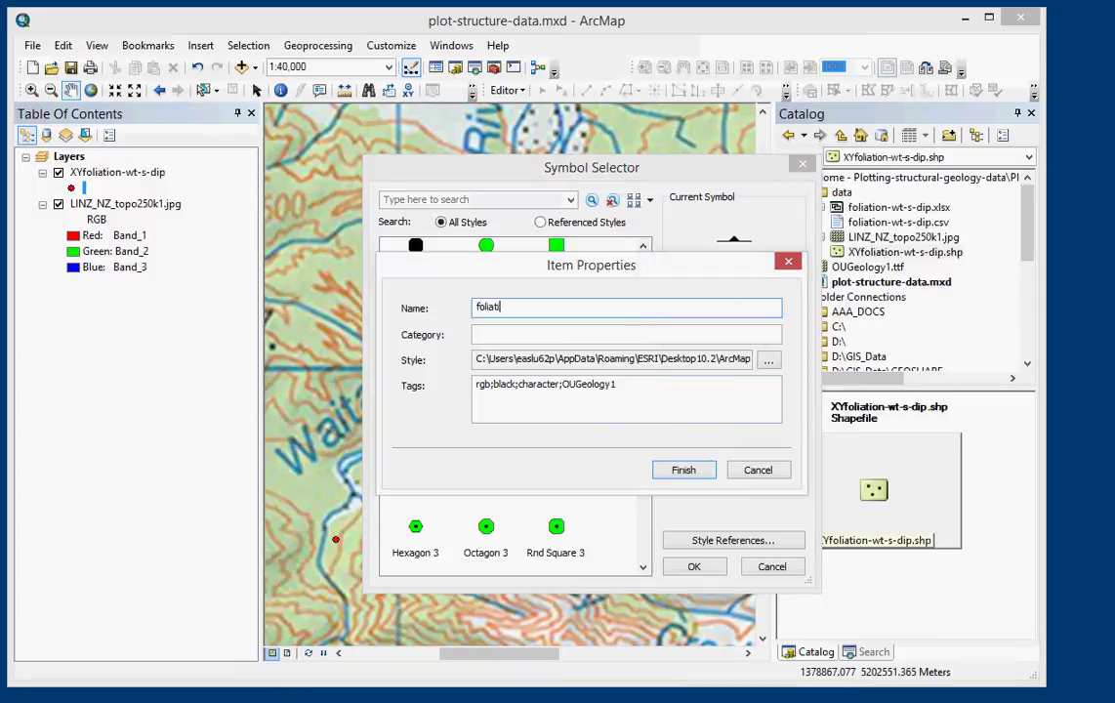
pyautogui.click(774, 470)
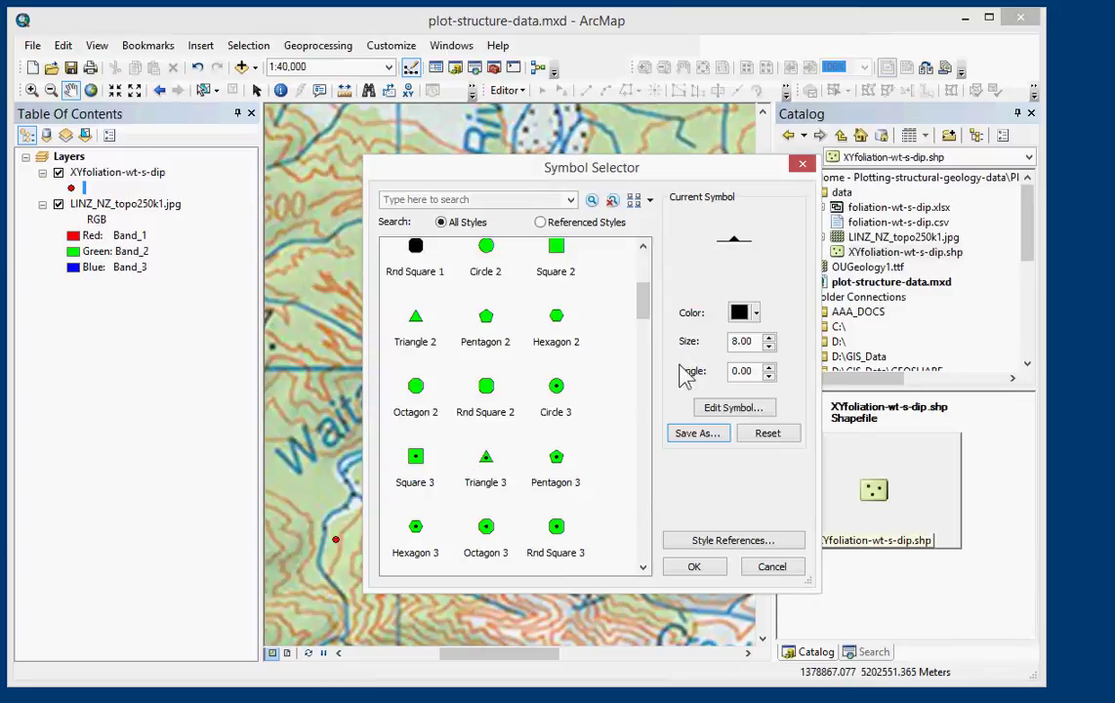
pyautogui.moveTo(642, 316); pyautogui.dragTo(643, 277)
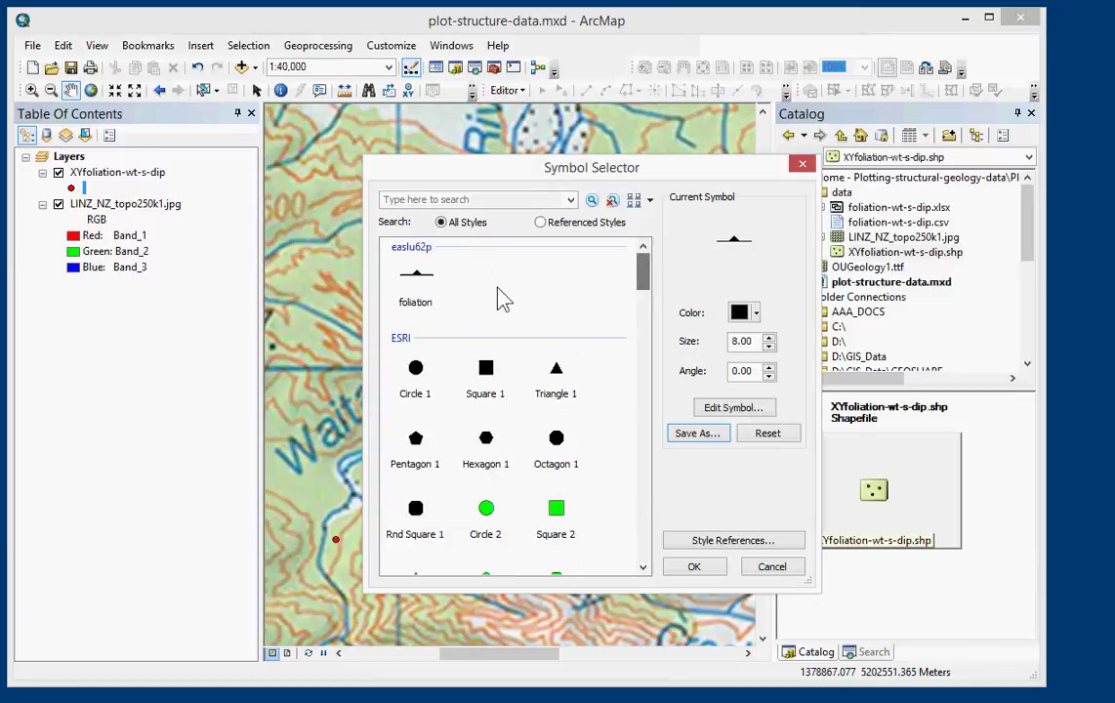
pyautogui.click(694, 567)
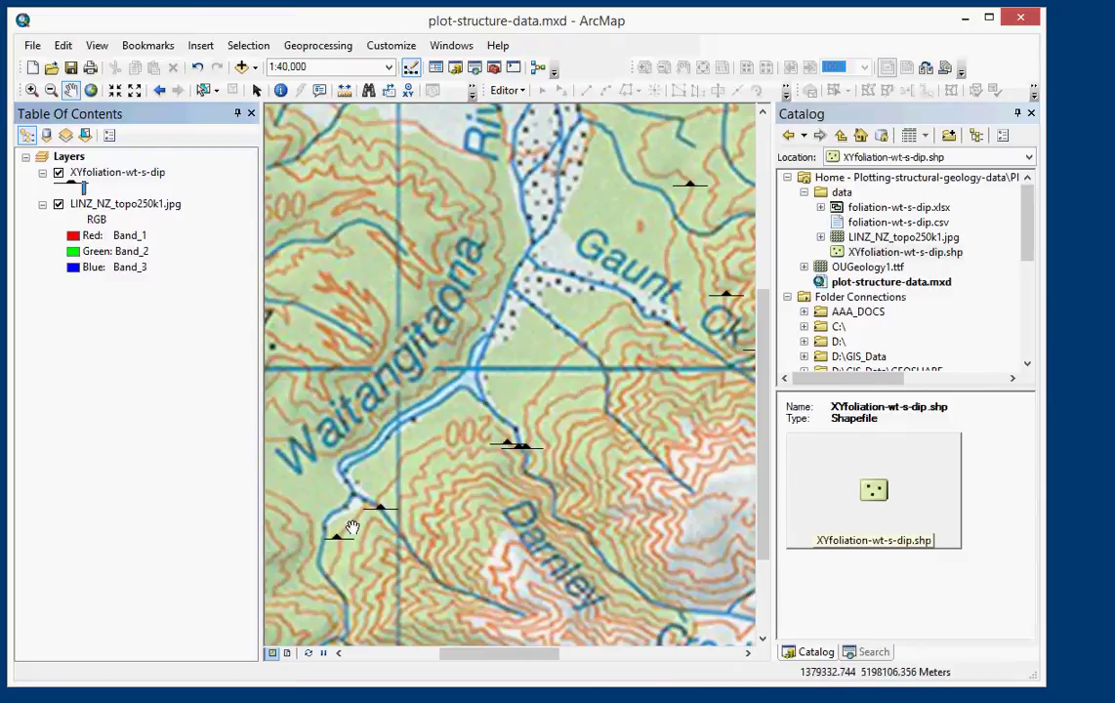
# Step: Pan and zoom out to 1:60,000 to frame the points around Gaunt Creek and Ralfes Knob
pyautogui.moveTo(614, 409); pyautogui.dragTo(577, 431)
pyautogui.scroll(2, 577, 432)
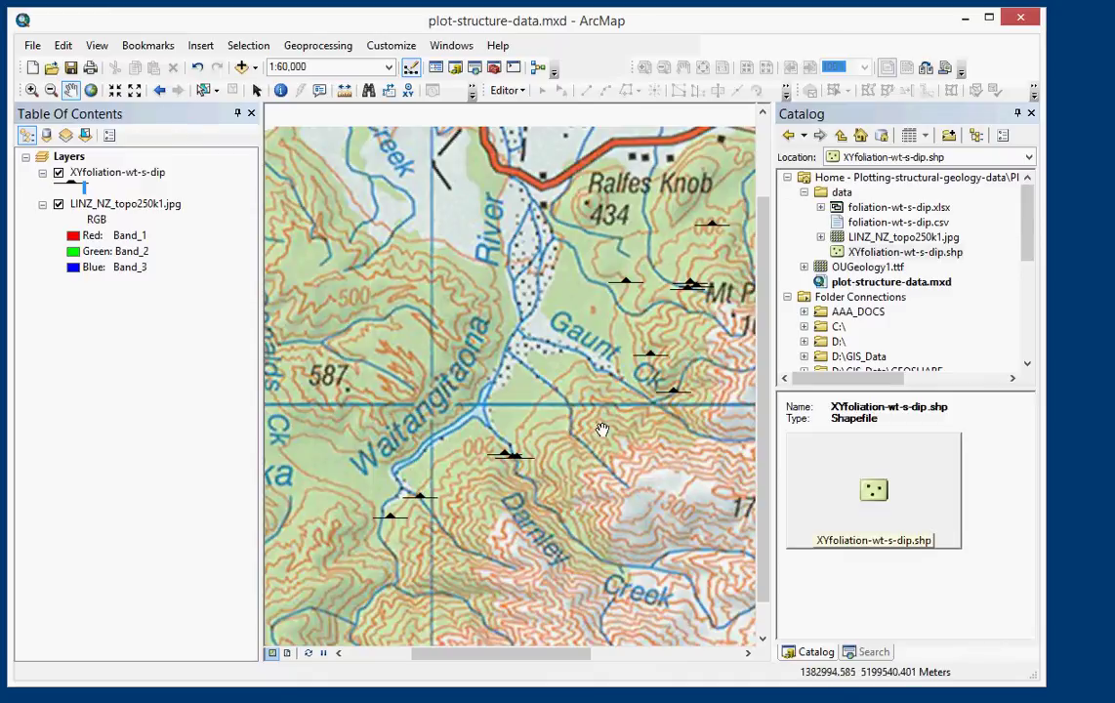
pyautogui.moveTo(600, 429); pyautogui.dragTo(592, 454)
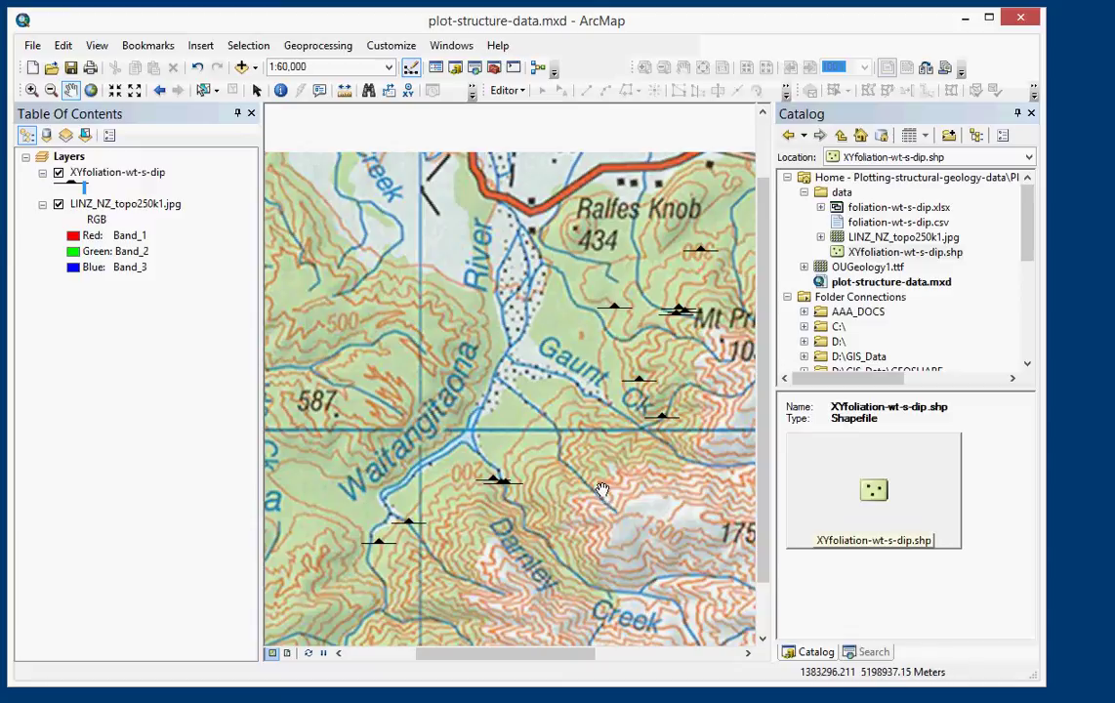
# Step: Set the XYfoliation-wt-s-dip symbol rotation to the Dip_azimut field, geographic style, and apply it
pyautogui.click(93, 176)
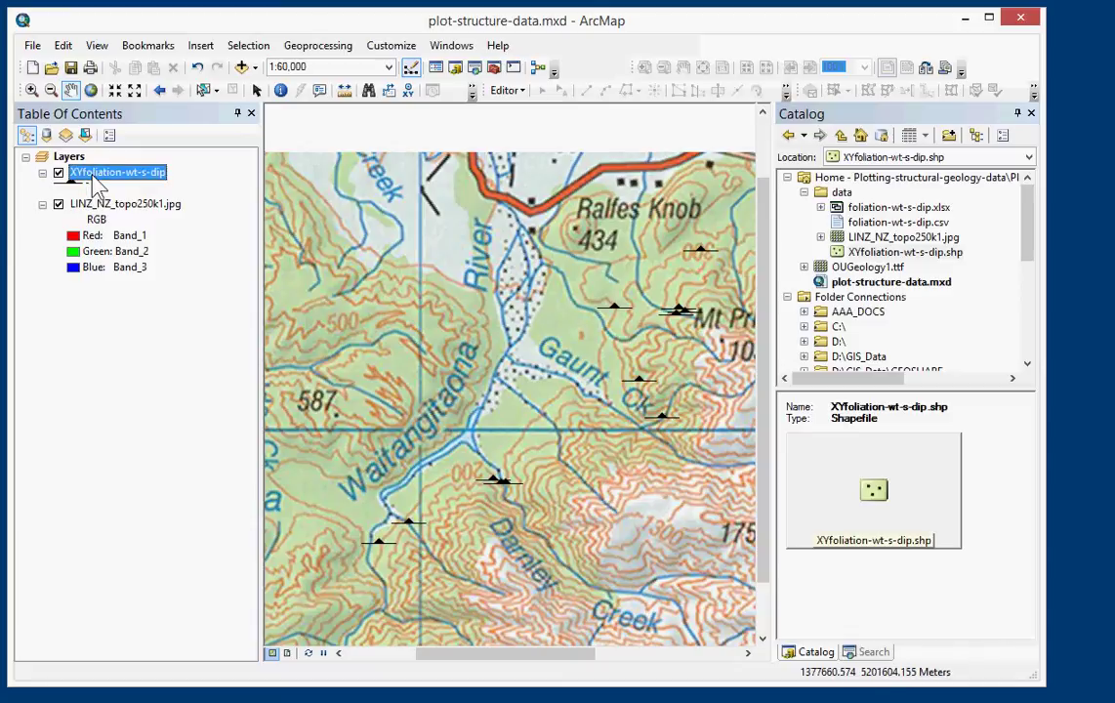
pyautogui.rightClick(98, 184)
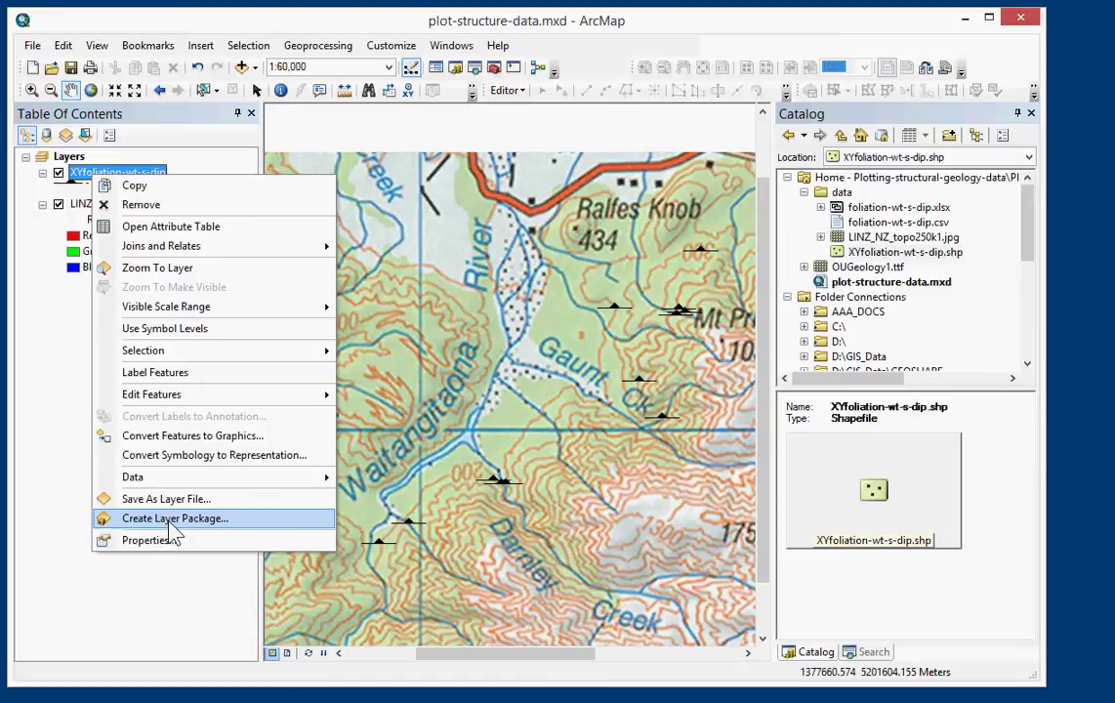
pyautogui.click(156, 540)
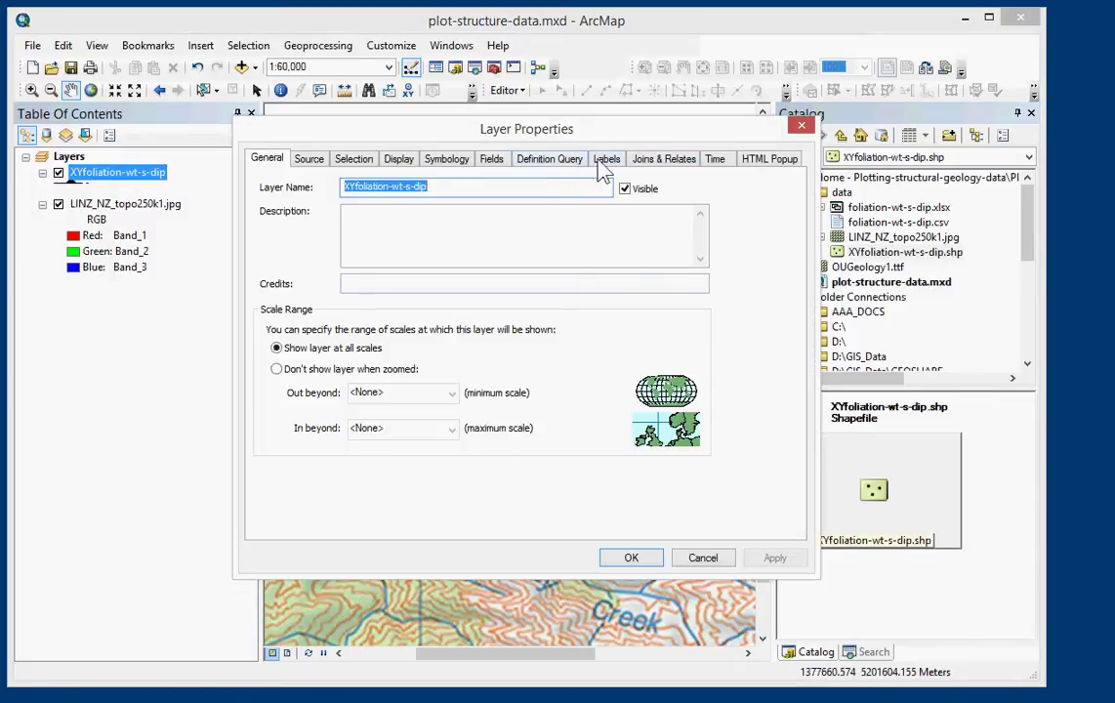
pyautogui.click(454, 162)
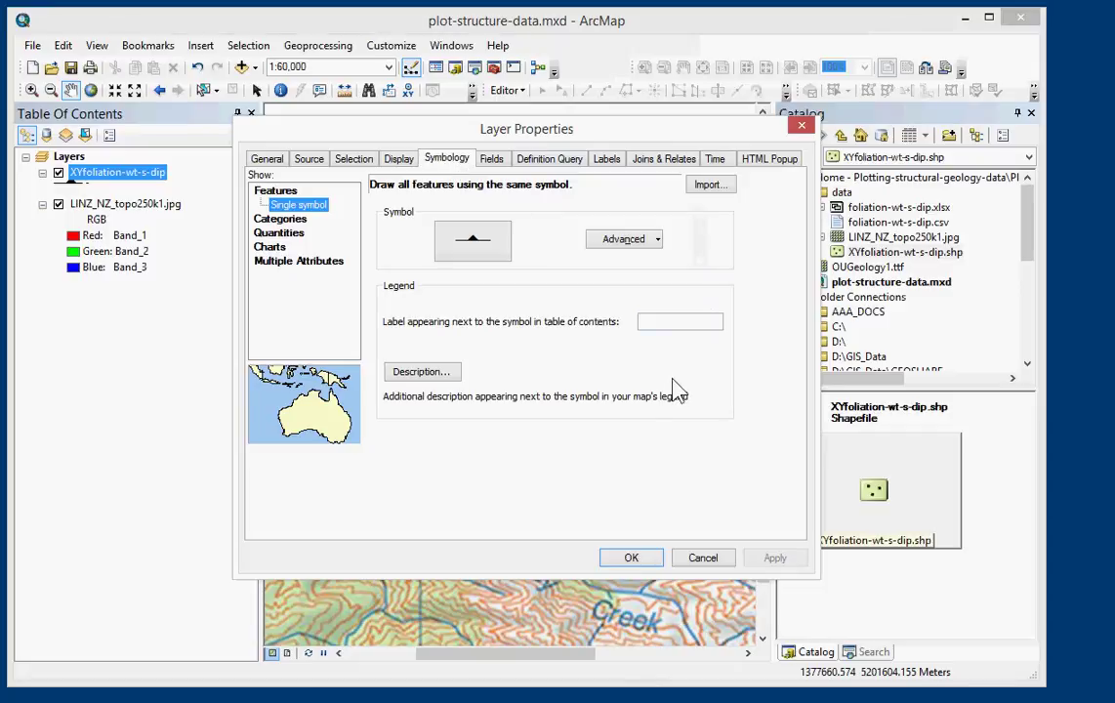
pyautogui.click(623, 239)
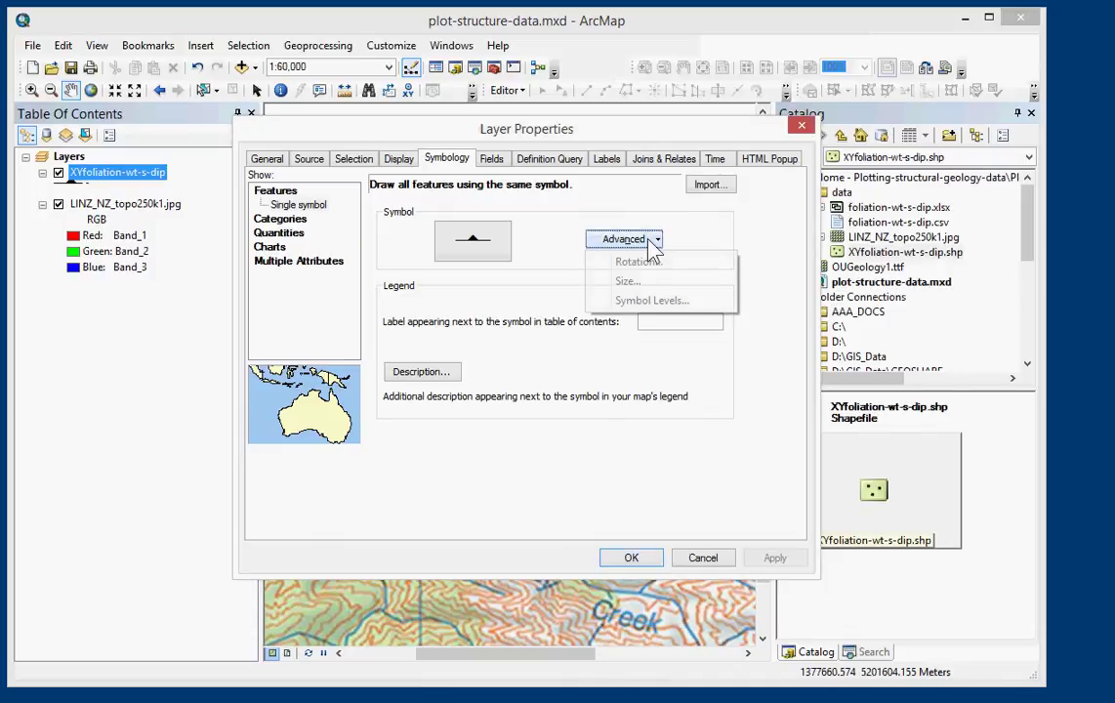
pyautogui.click(654, 263)
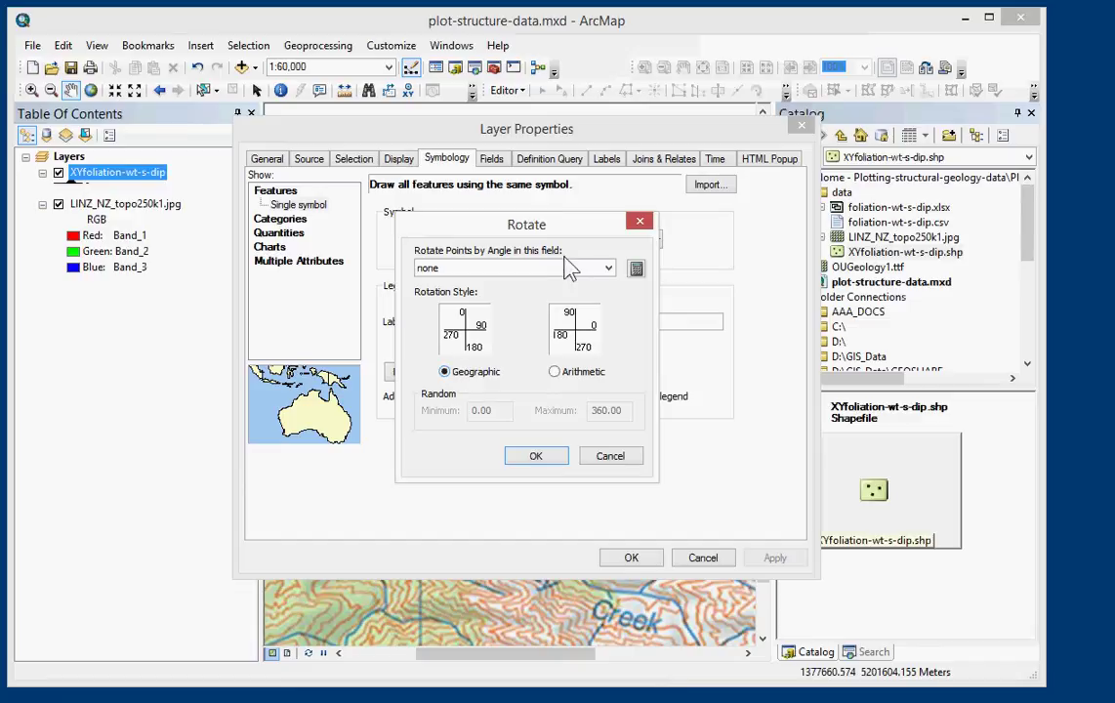
pyautogui.click(609, 270)
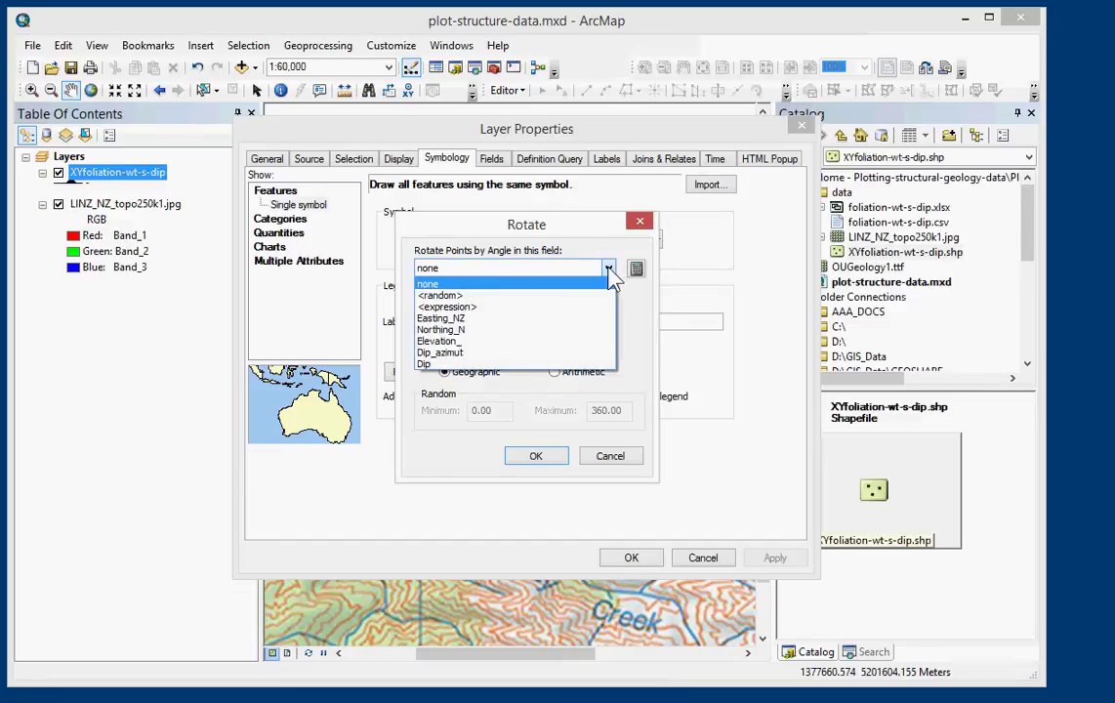
pyautogui.click(453, 358)
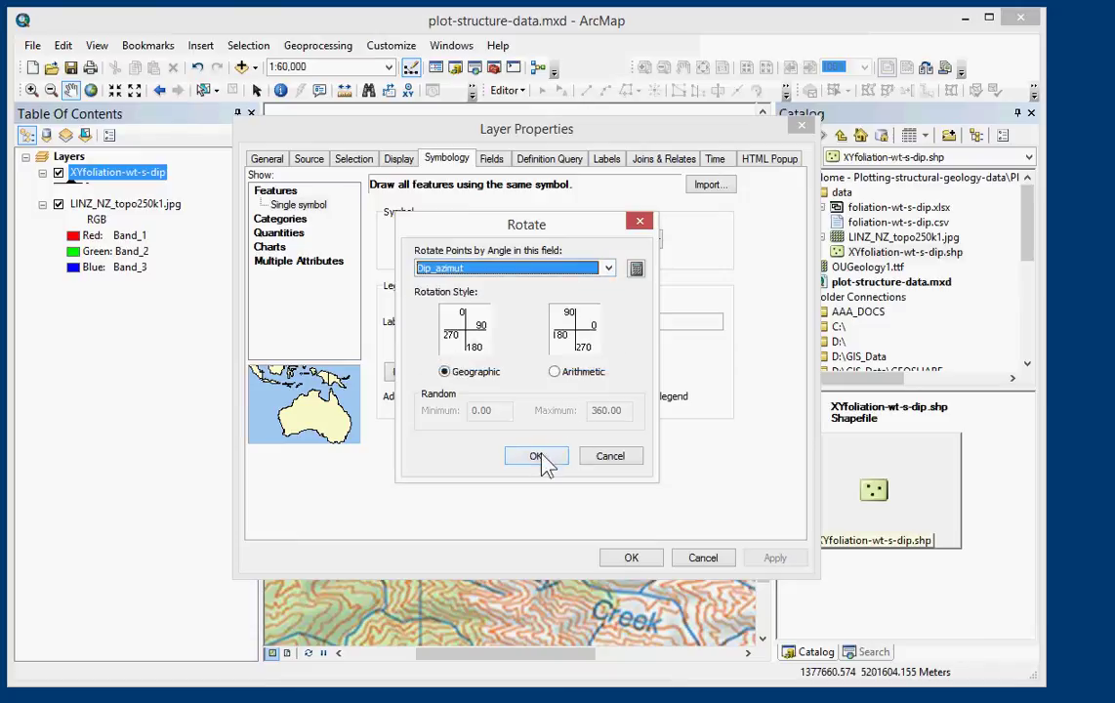
pyautogui.click(539, 458)
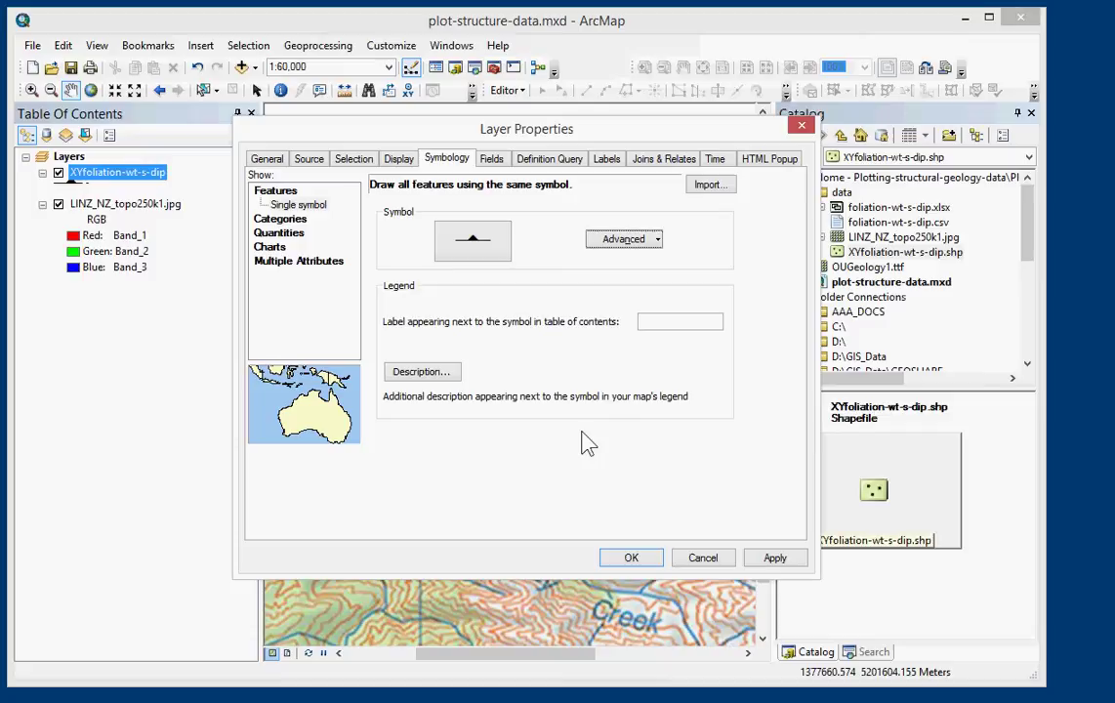
pyautogui.click(775, 559)
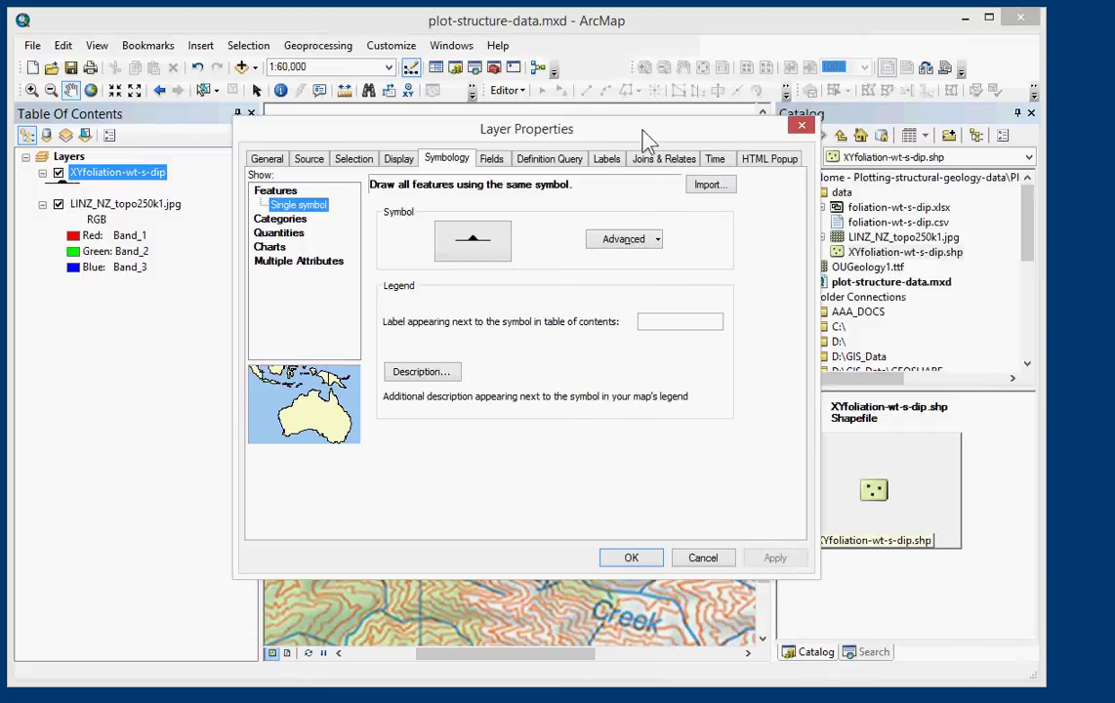
pyautogui.moveTo(562, 122); pyautogui.dragTo(742, 158)
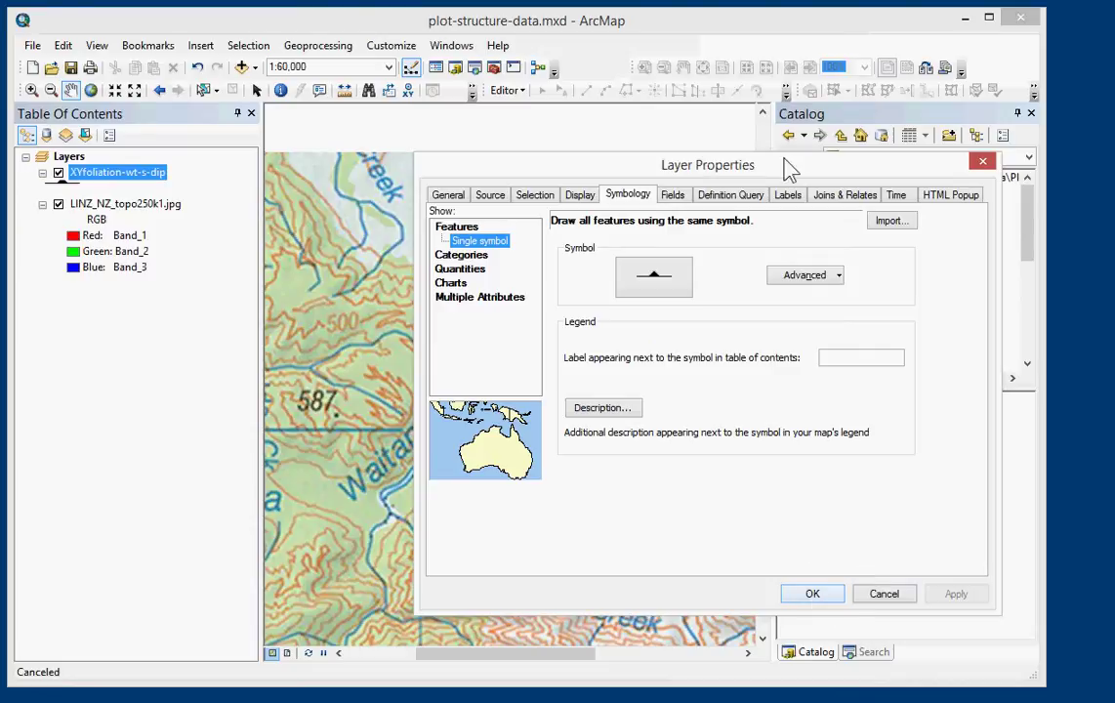
# Step: Close the layer properties and zoom to 1:50,000 to view the rotated foliation symbols
pyautogui.click(807, 593)
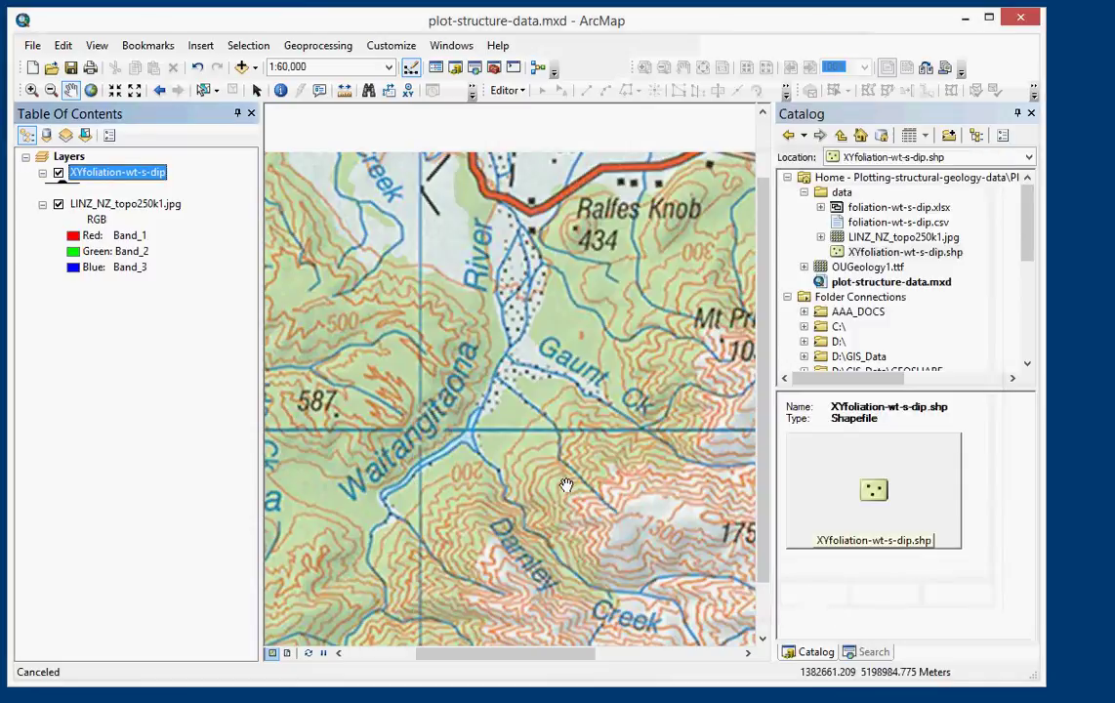
pyautogui.scroll(-1, 554, 468)
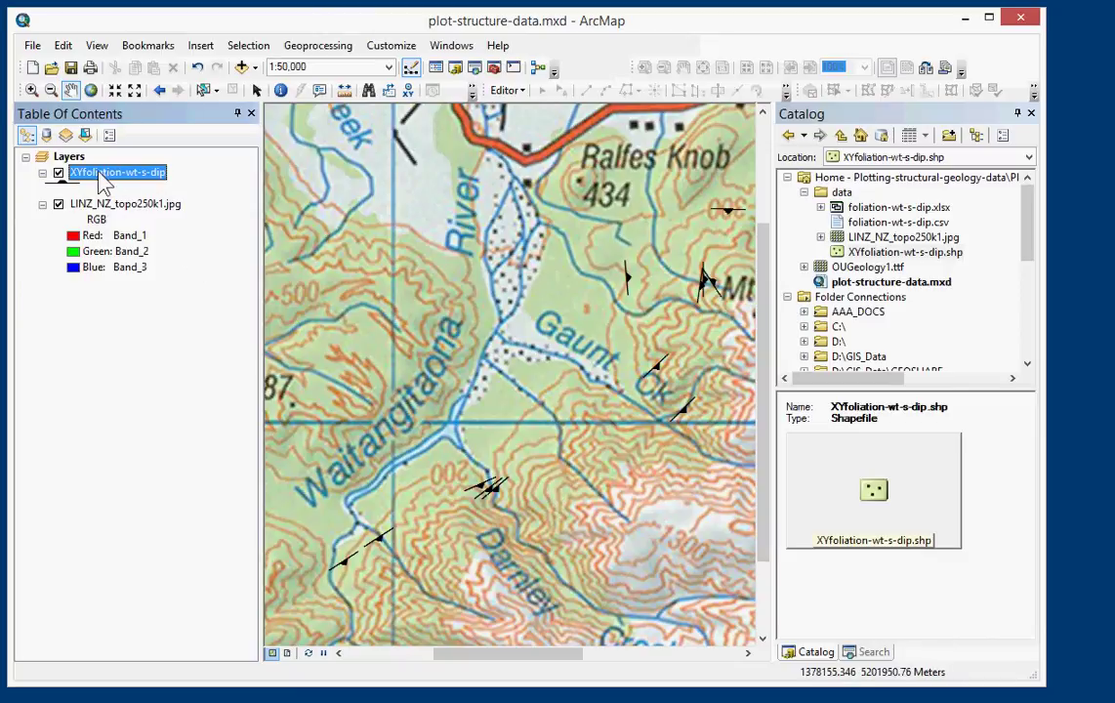
# Step: Open the foliation layer's properties and close them again without changes
pyautogui.rightClick(98, 174)
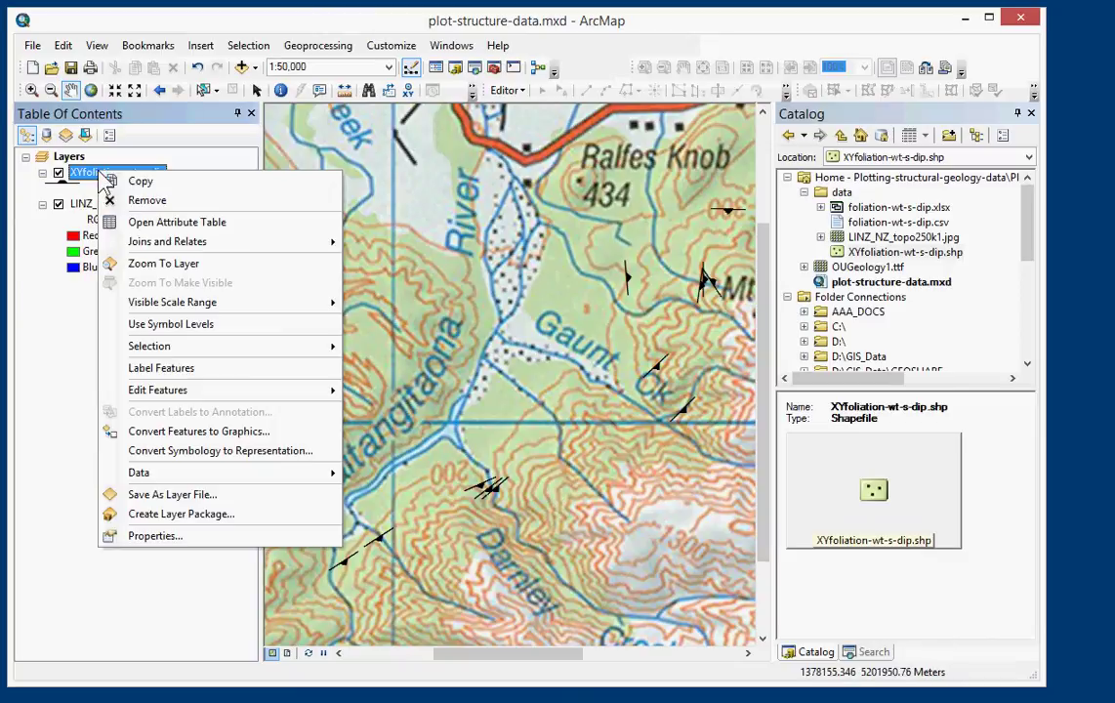
pyautogui.click(172, 535)
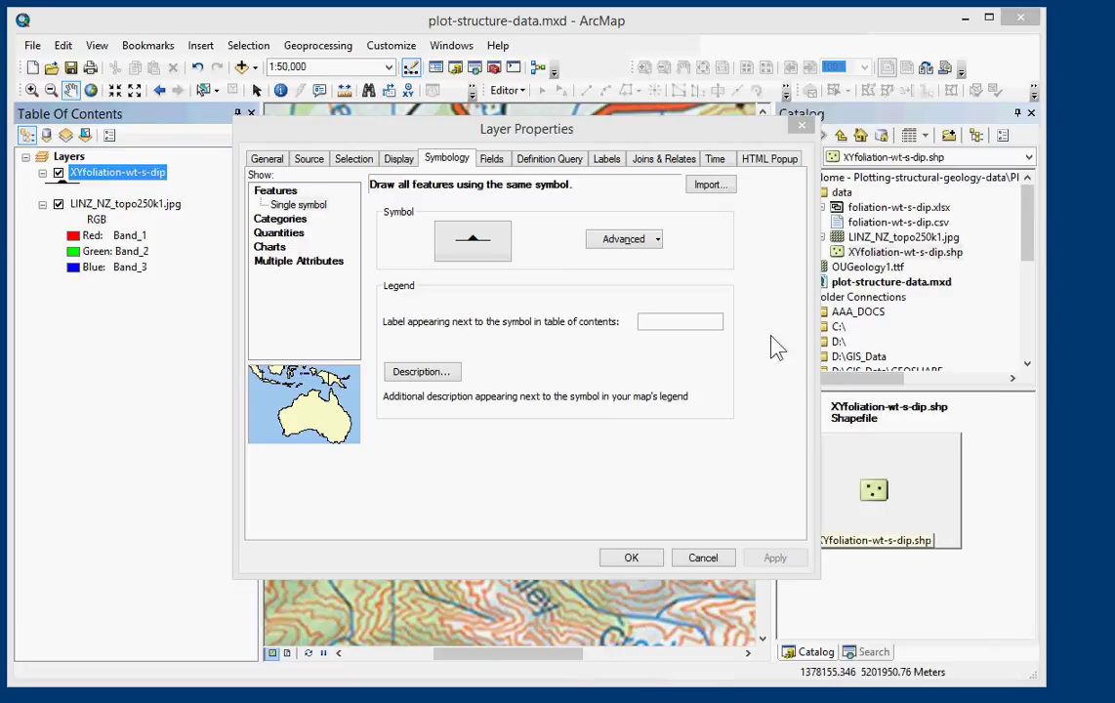
pyautogui.click(801, 128)
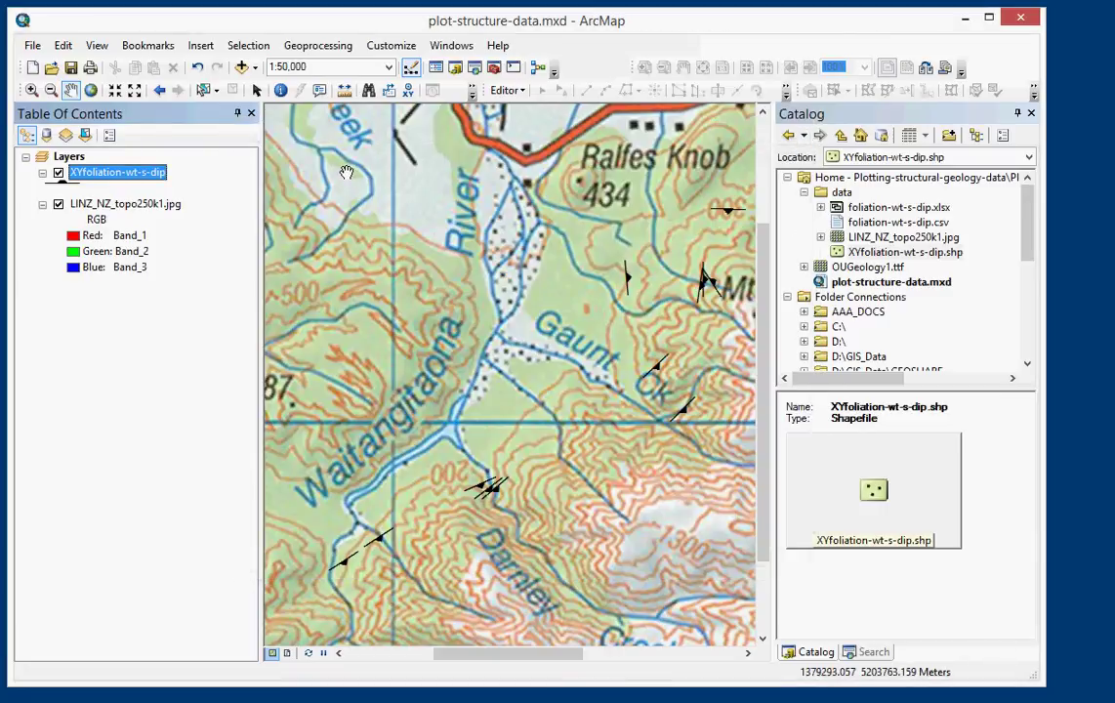
# Step: Show the Labeling toolbar and dock it beside the other toolbars
pyautogui.click(391, 46)
pyautogui.moveTo(410, 65)
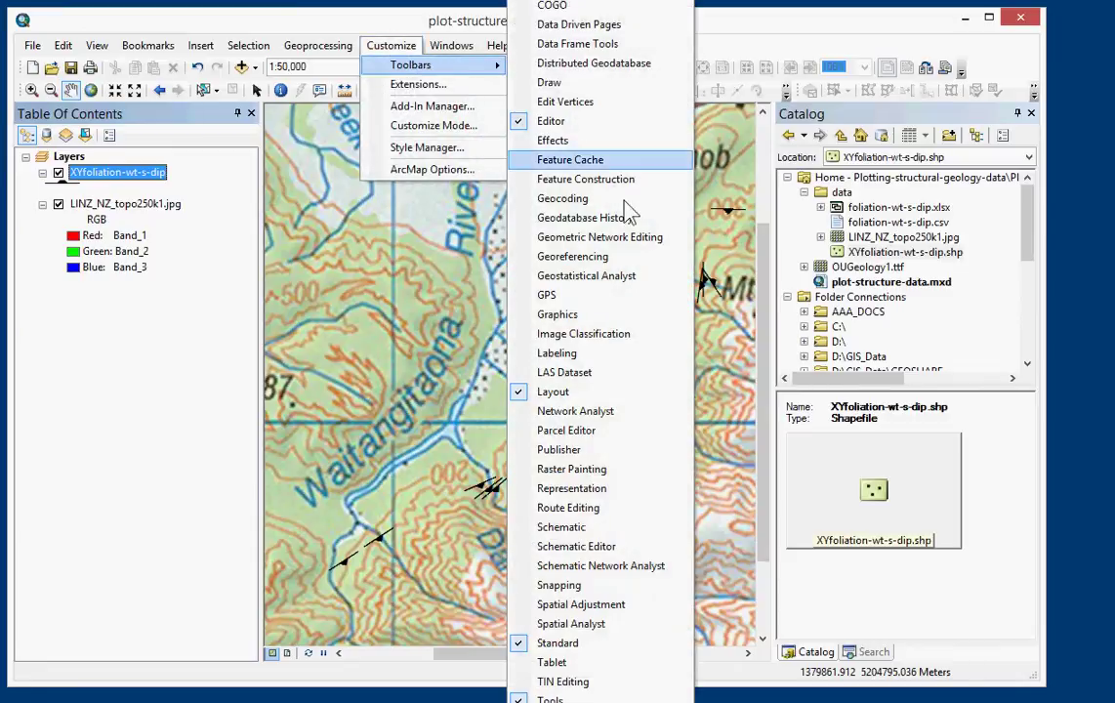
pyautogui.click(576, 352)
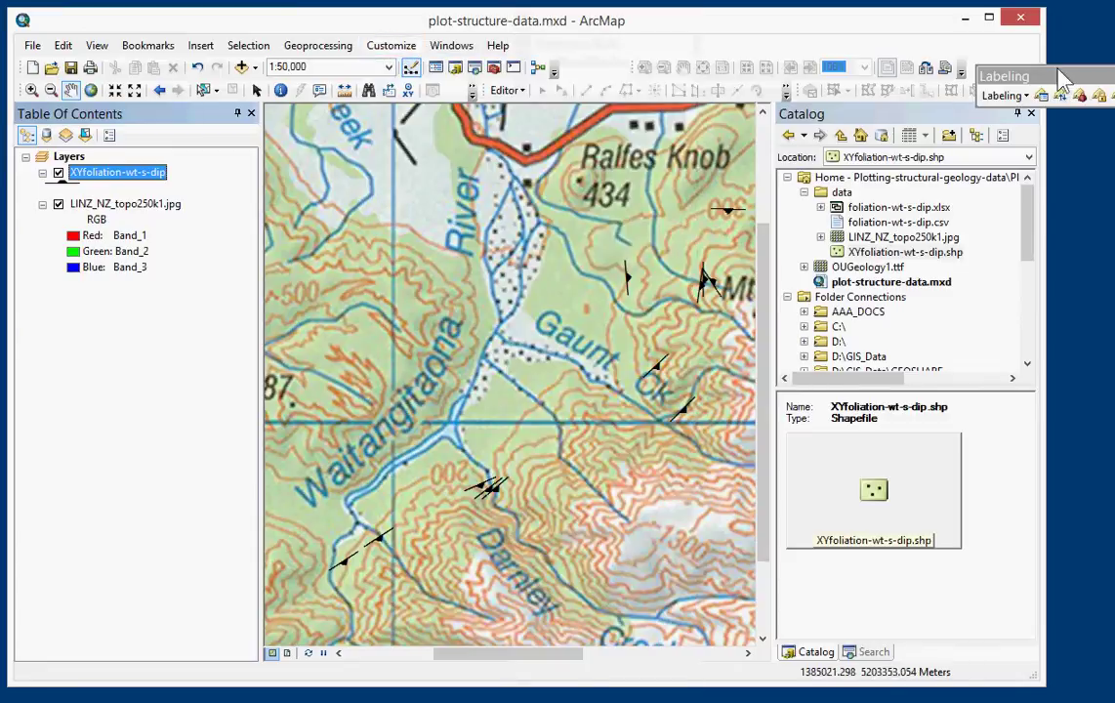
pyautogui.moveTo(943, 60); pyautogui.dragTo(618, 74)
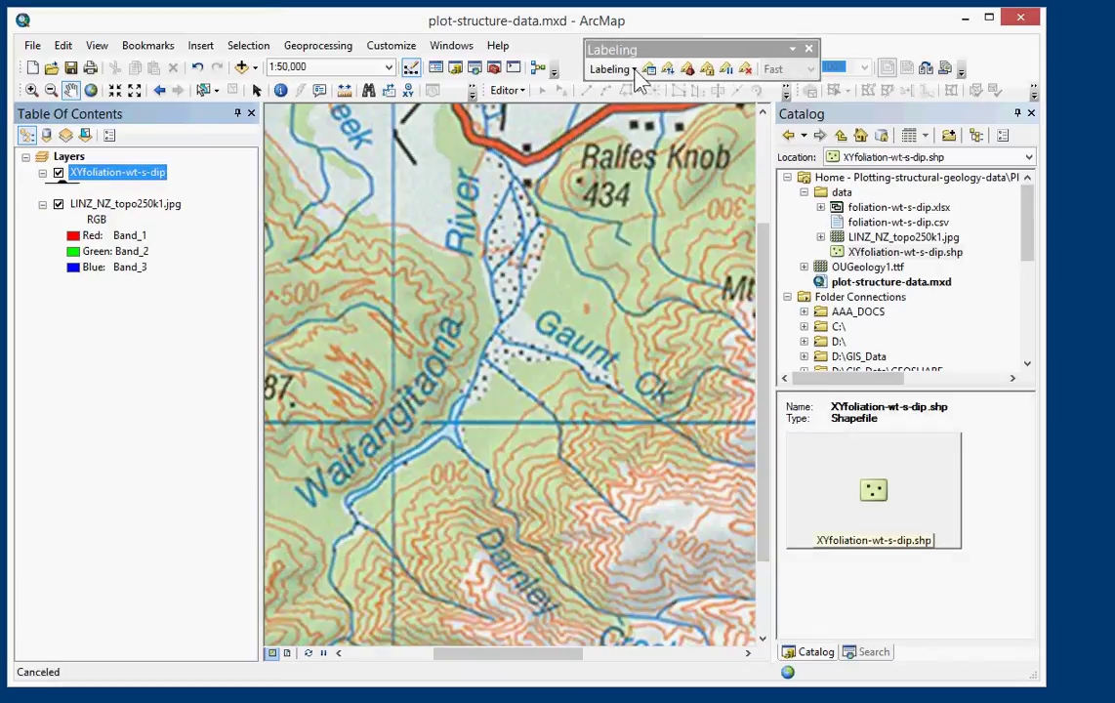
# Step: Switch labelling to the Maplex Label Engine, then close the Labeling toolbar
pyautogui.click(649, 68)
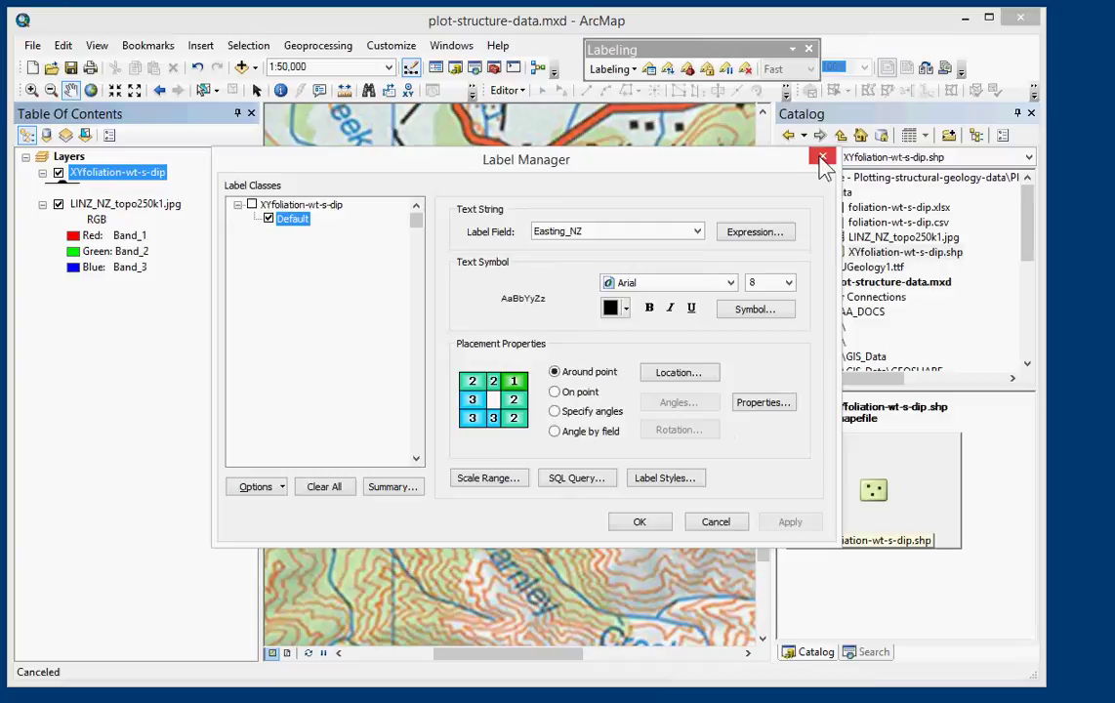
pyautogui.click(826, 159)
pyautogui.click(615, 70)
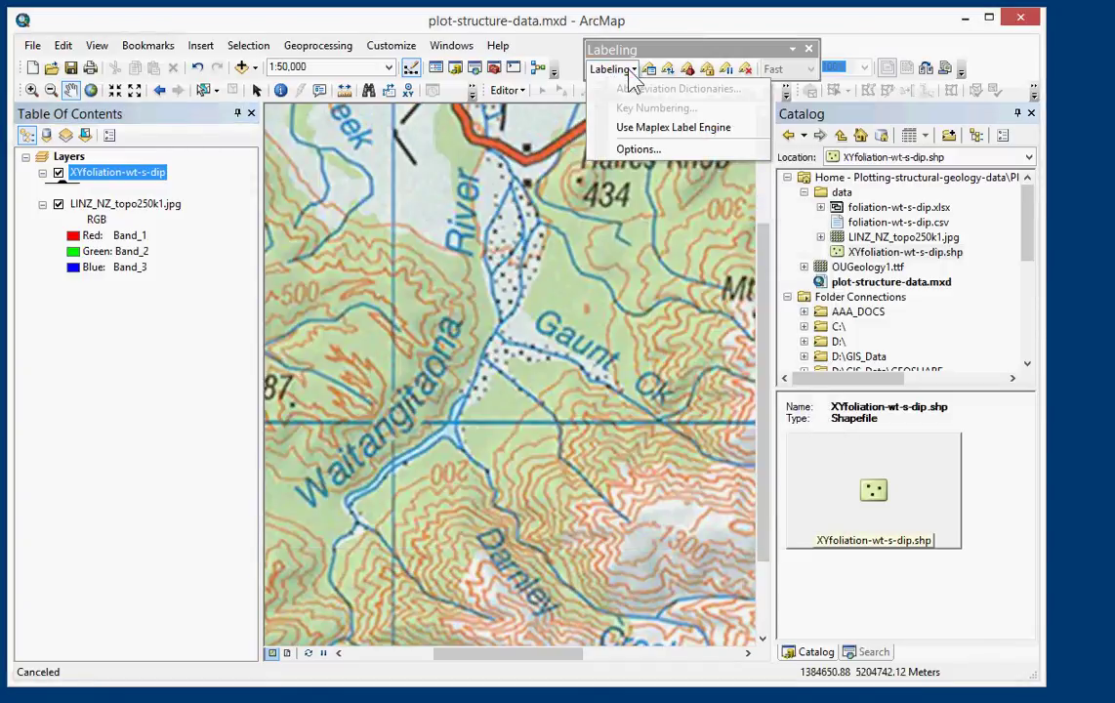
pyautogui.click(646, 127)
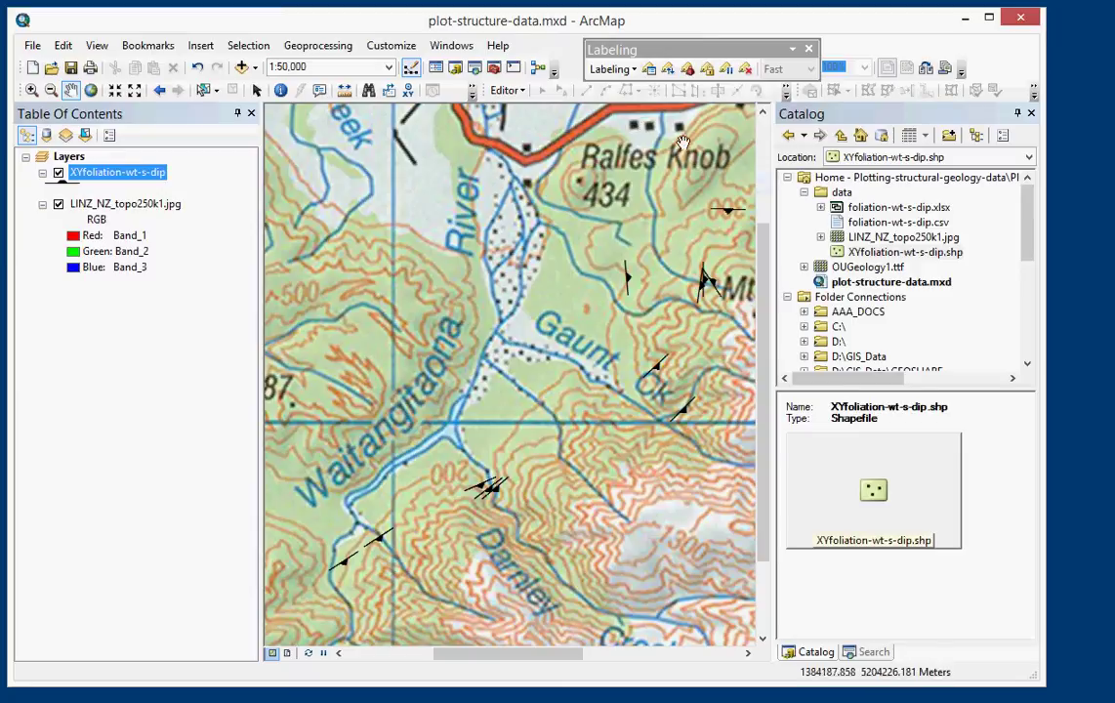
pyautogui.click(809, 50)
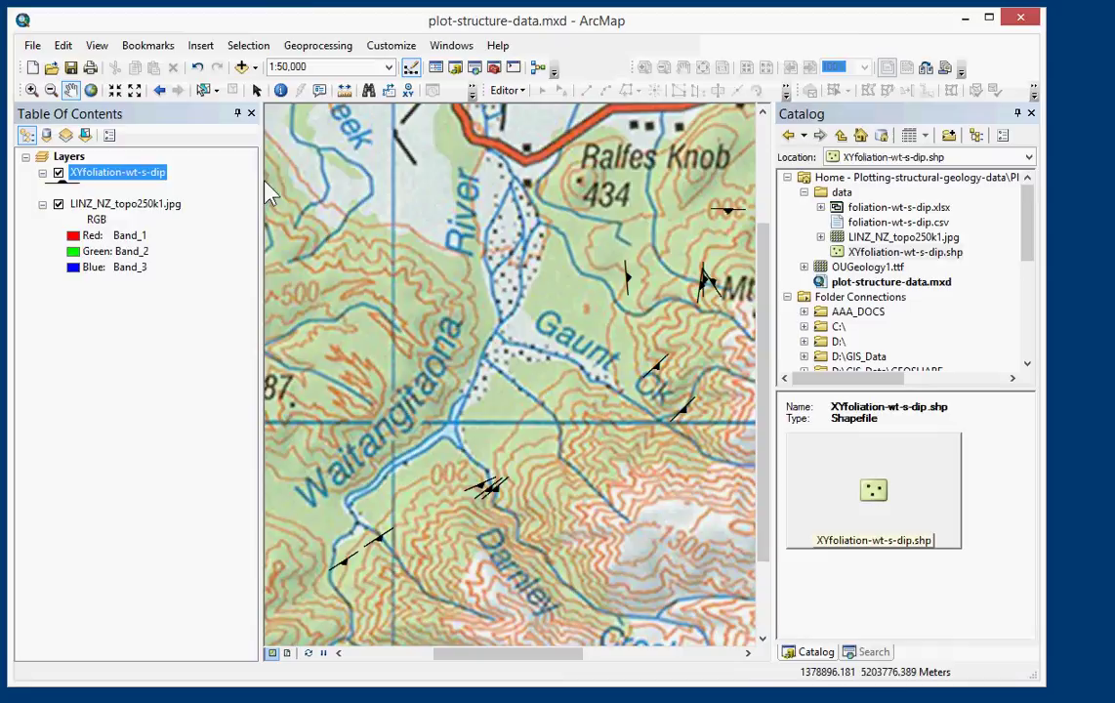
# Step: Turn on labels for the XYfoliation layer using the Dip field, and apply them
pyautogui.rightClick(109, 173)
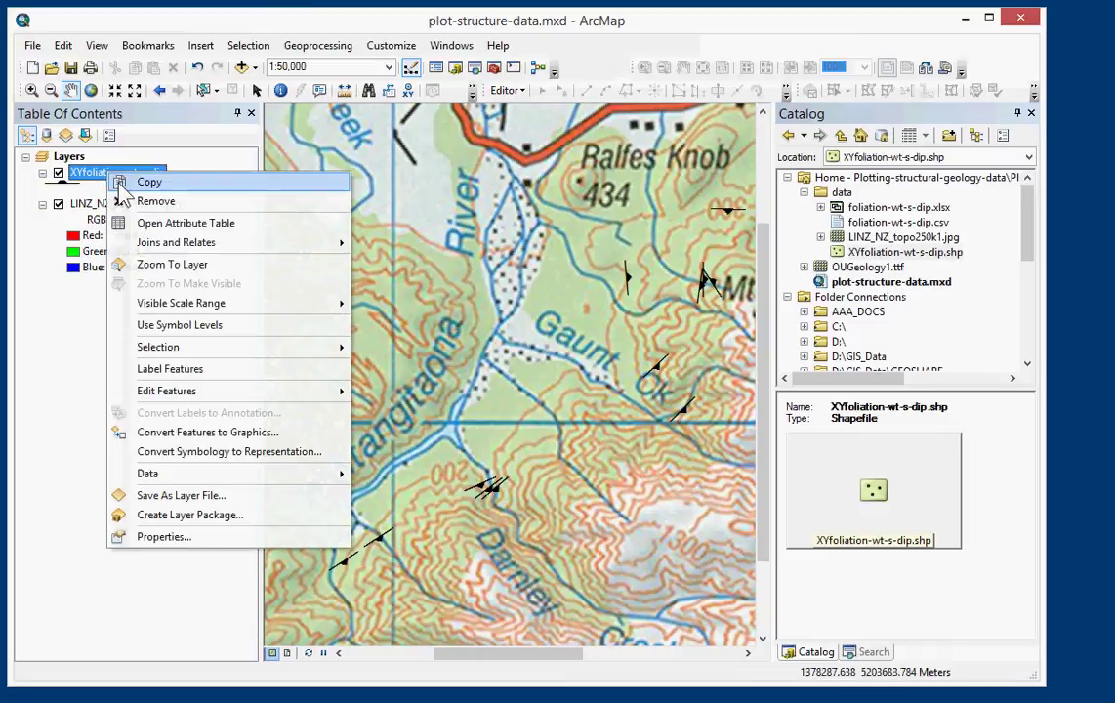
pyautogui.click(179, 540)
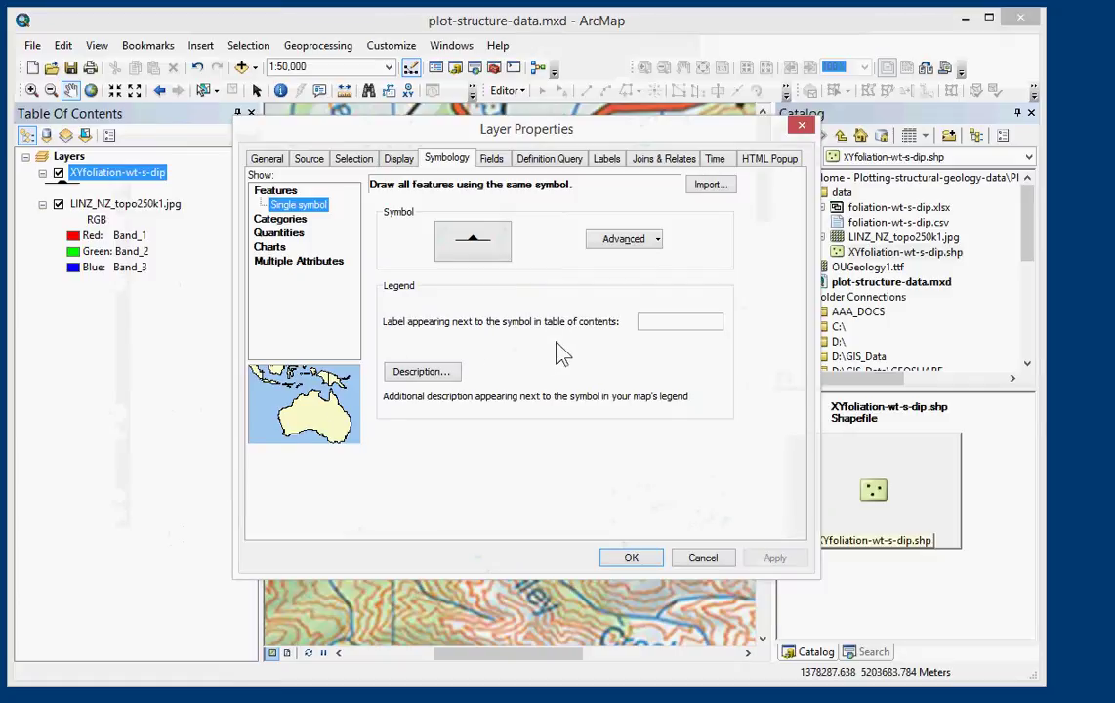
pyautogui.click(606, 159)
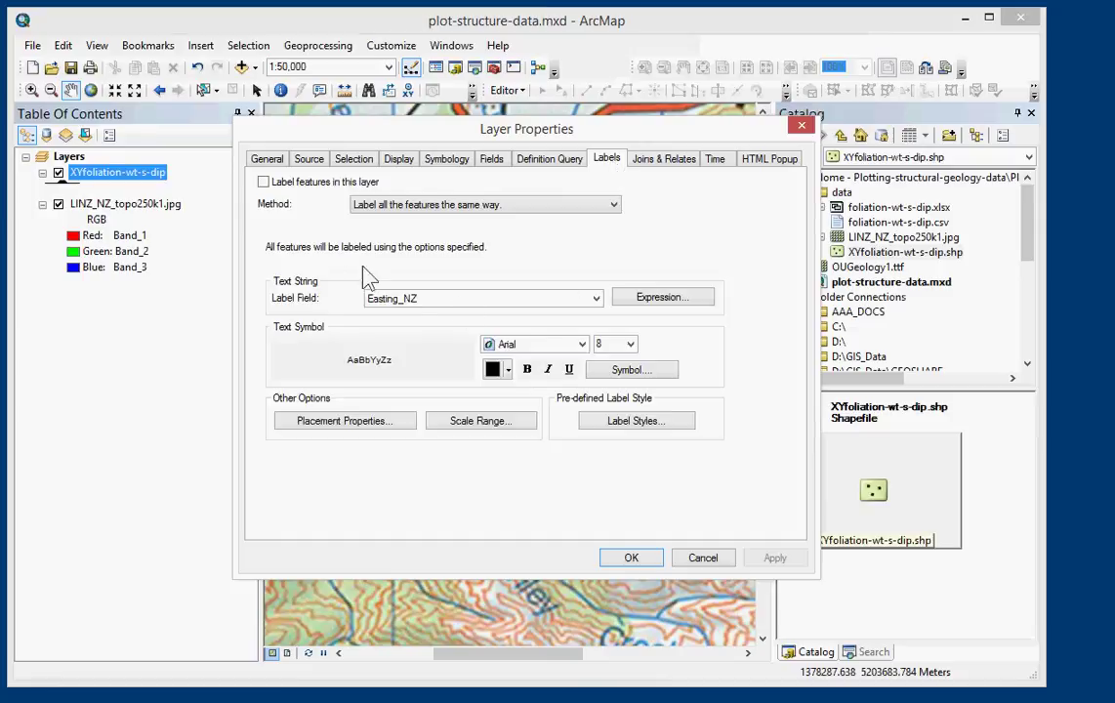
pyautogui.click(263, 181)
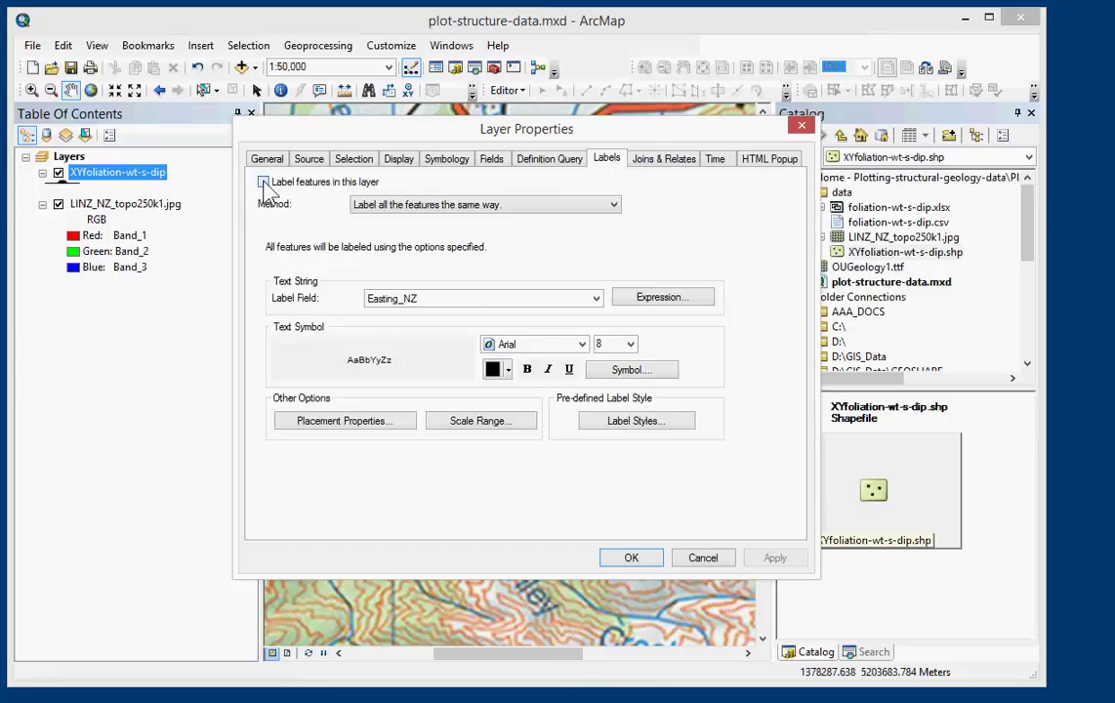
pyautogui.click(596, 297)
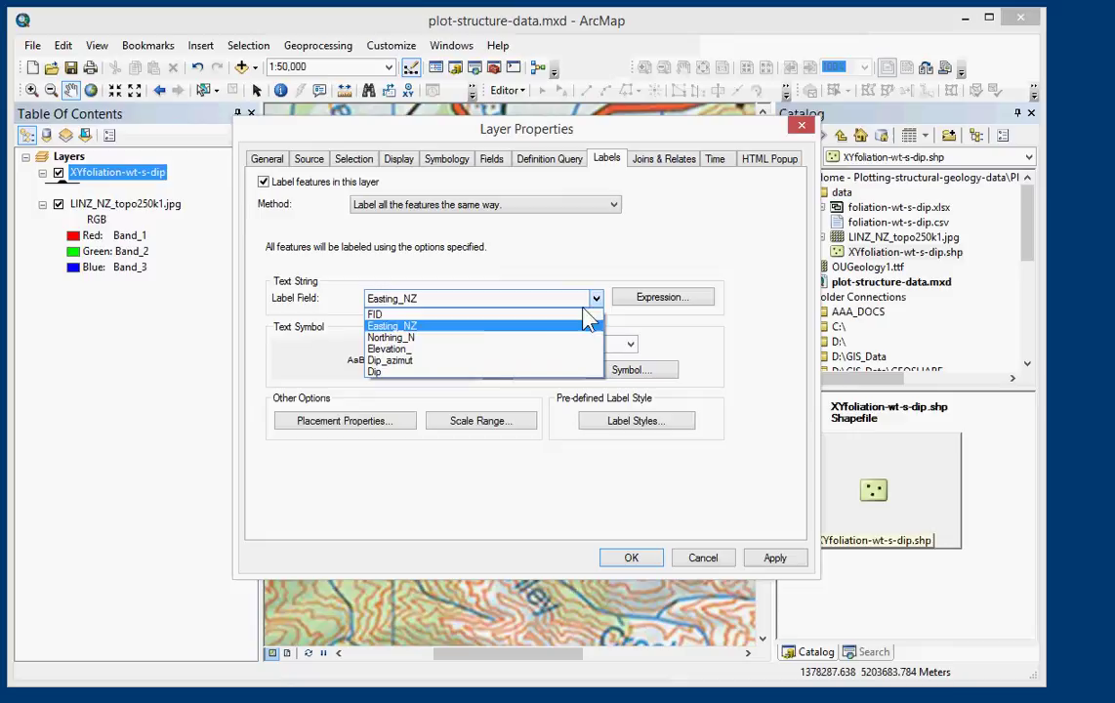
pyautogui.click(402, 370)
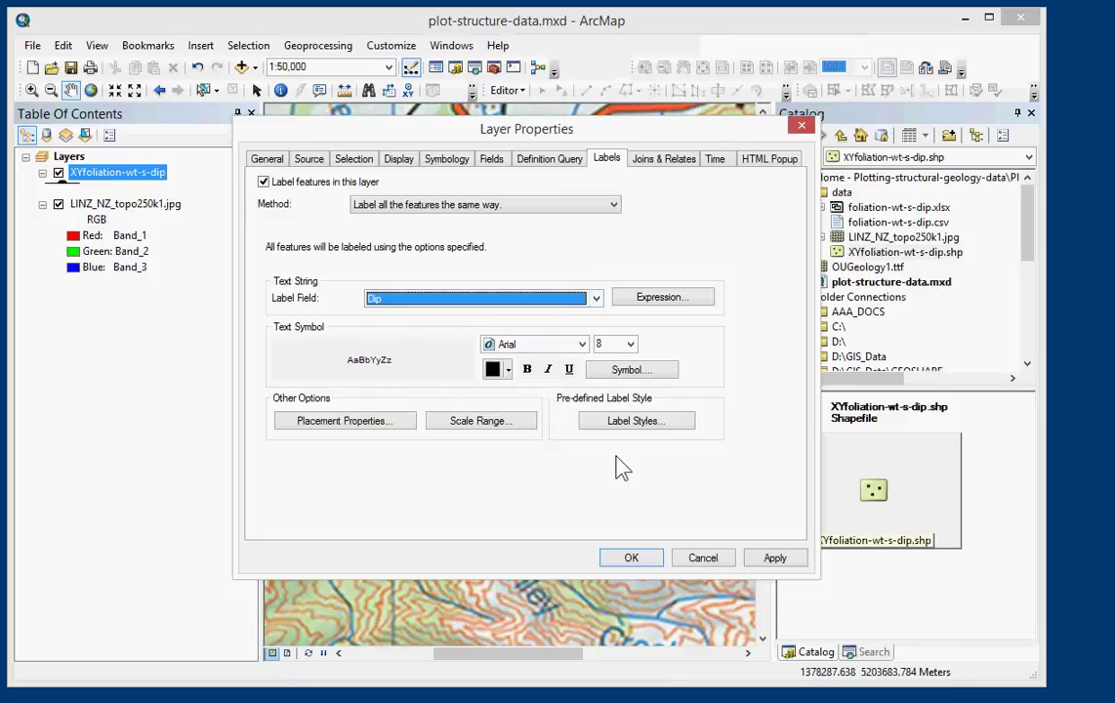
pyautogui.click(776, 557)
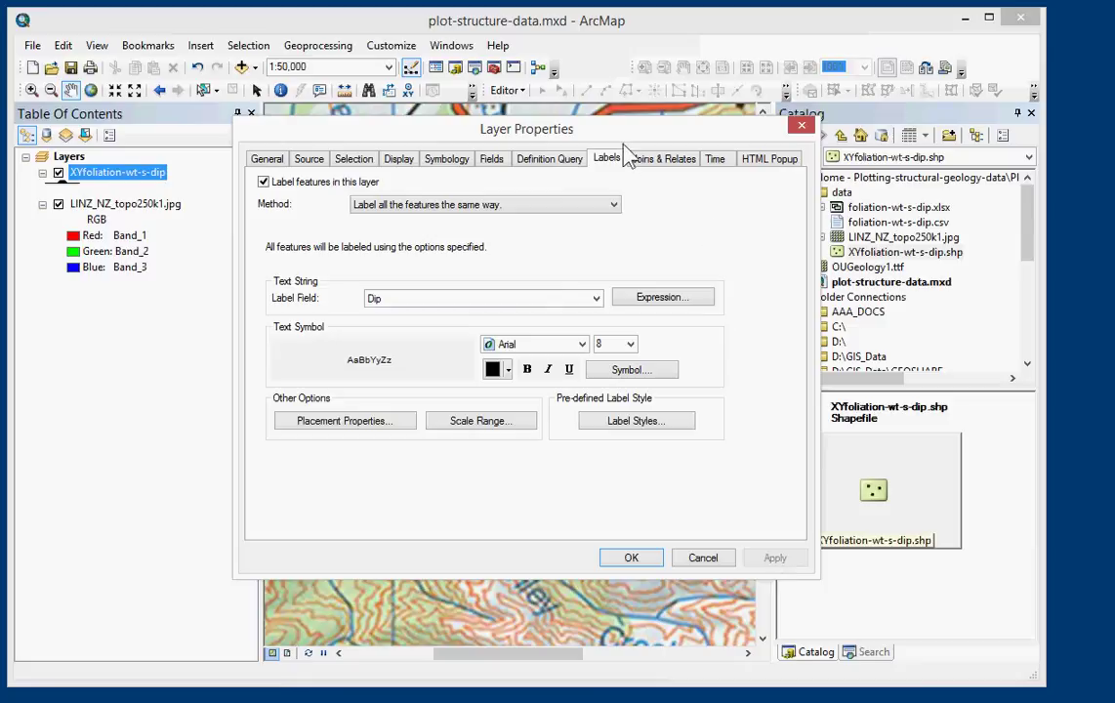
pyautogui.moveTo(494, 124); pyautogui.dragTo(969, 166)
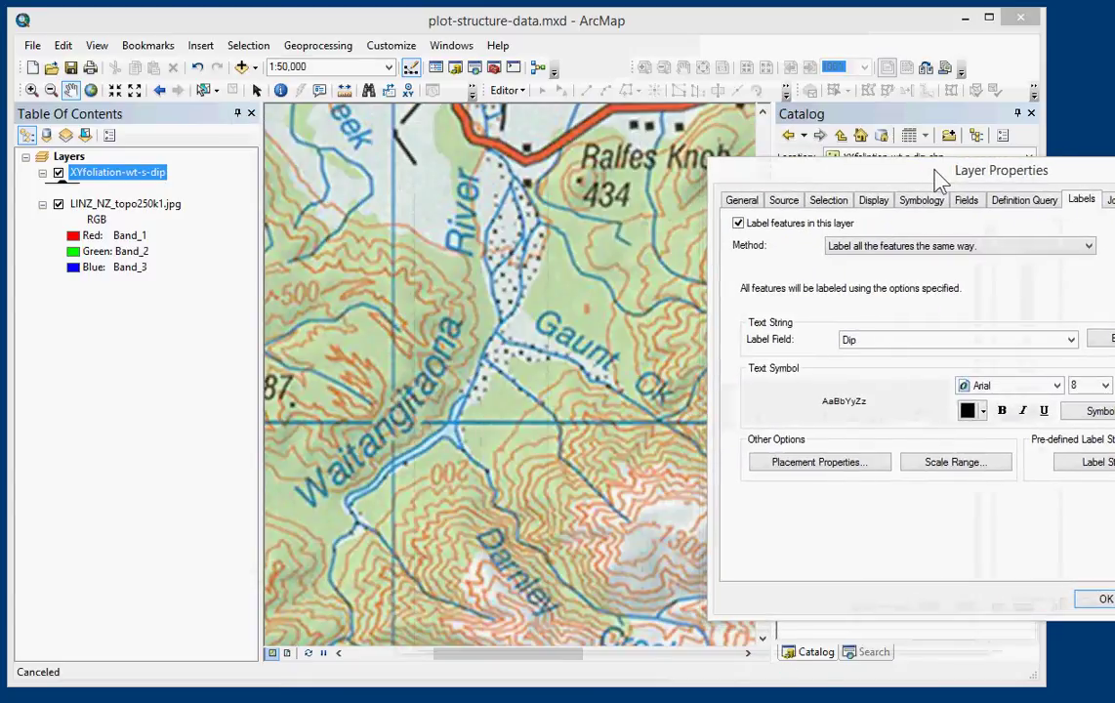
pyautogui.click(1101, 600)
pyautogui.scroll(1, 552, 497)
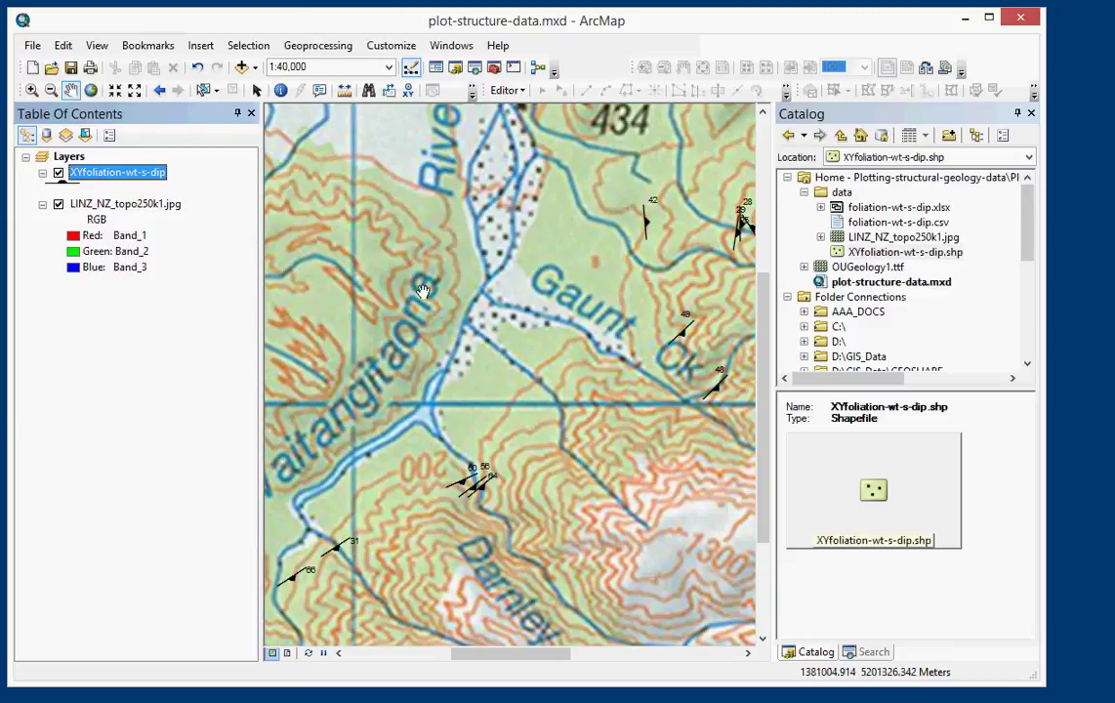
# Step: Rotate foliation labels by Dip_azimut, geographic and horizontal, with user-defined zones off
pyautogui.rightClick(114, 176)
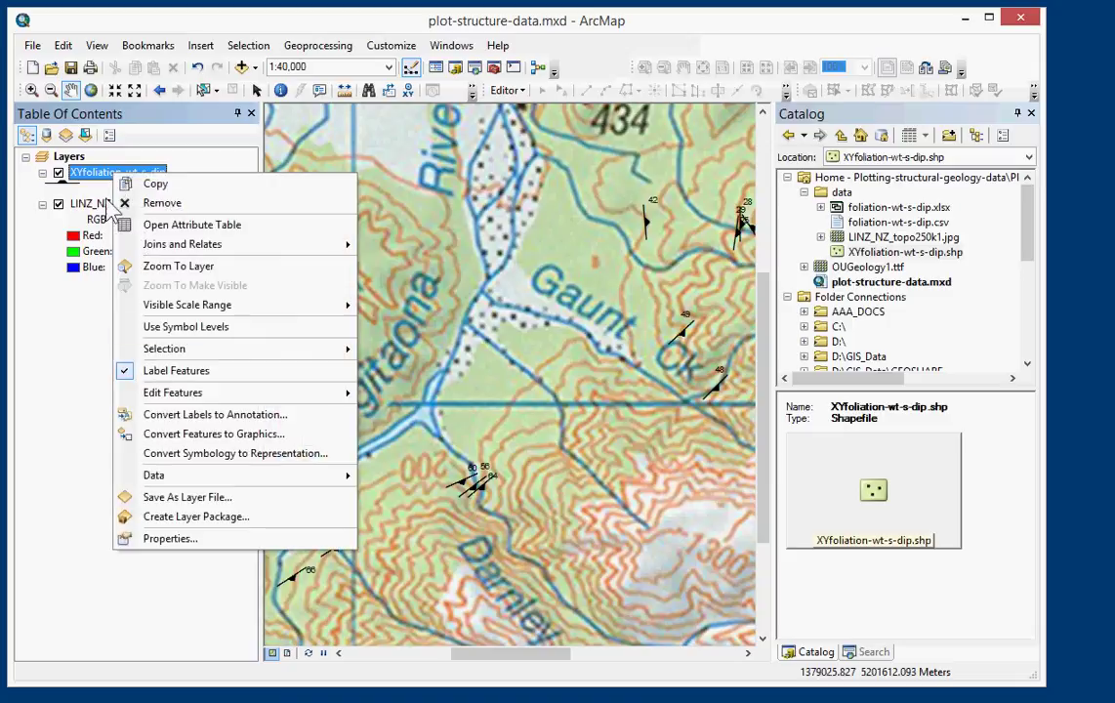
pyautogui.click(168, 543)
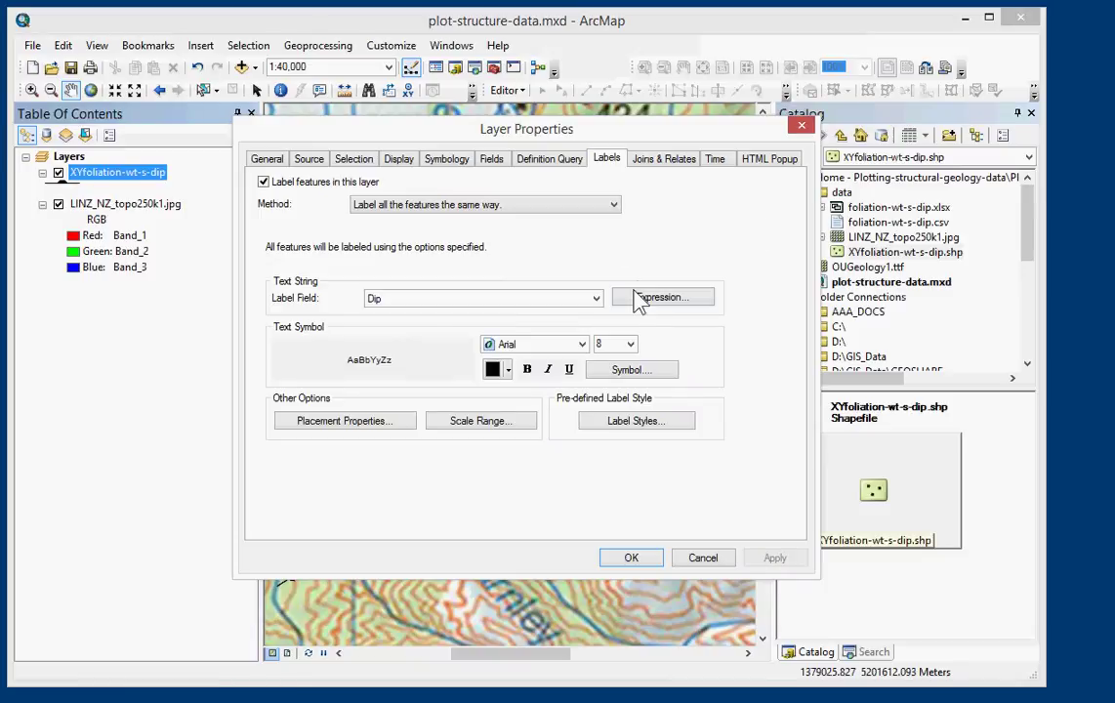
pyautogui.click(373, 429)
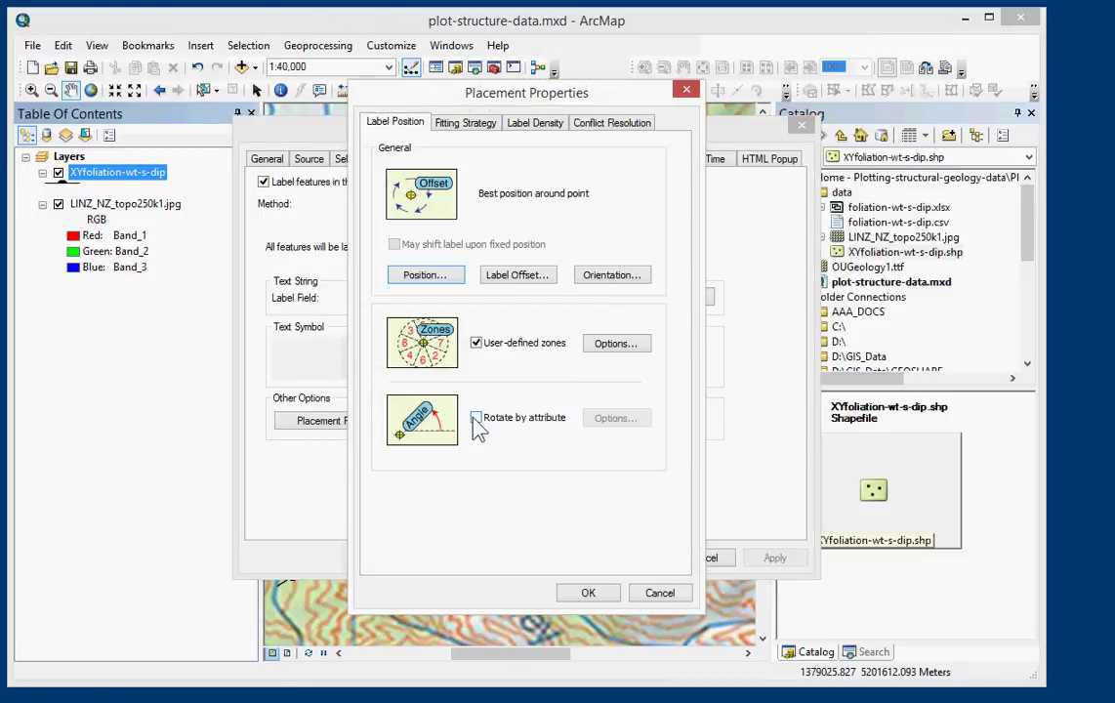
pyautogui.click(475, 418)
pyautogui.click(476, 343)
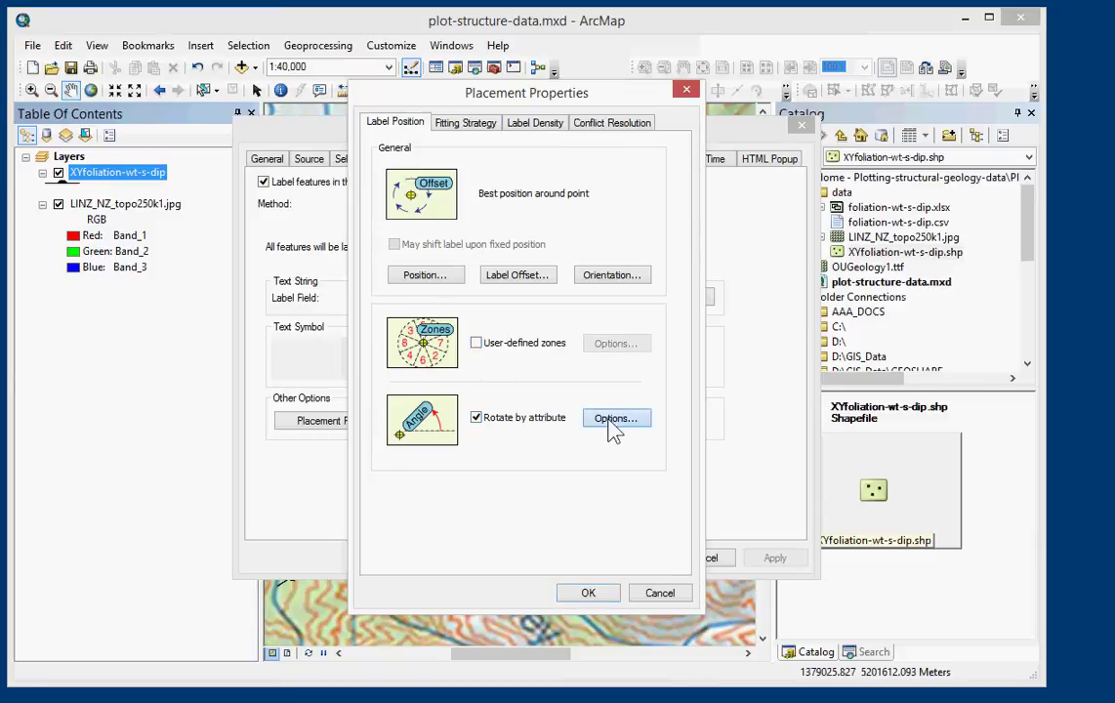
pyautogui.click(614, 419)
pyautogui.click(636, 217)
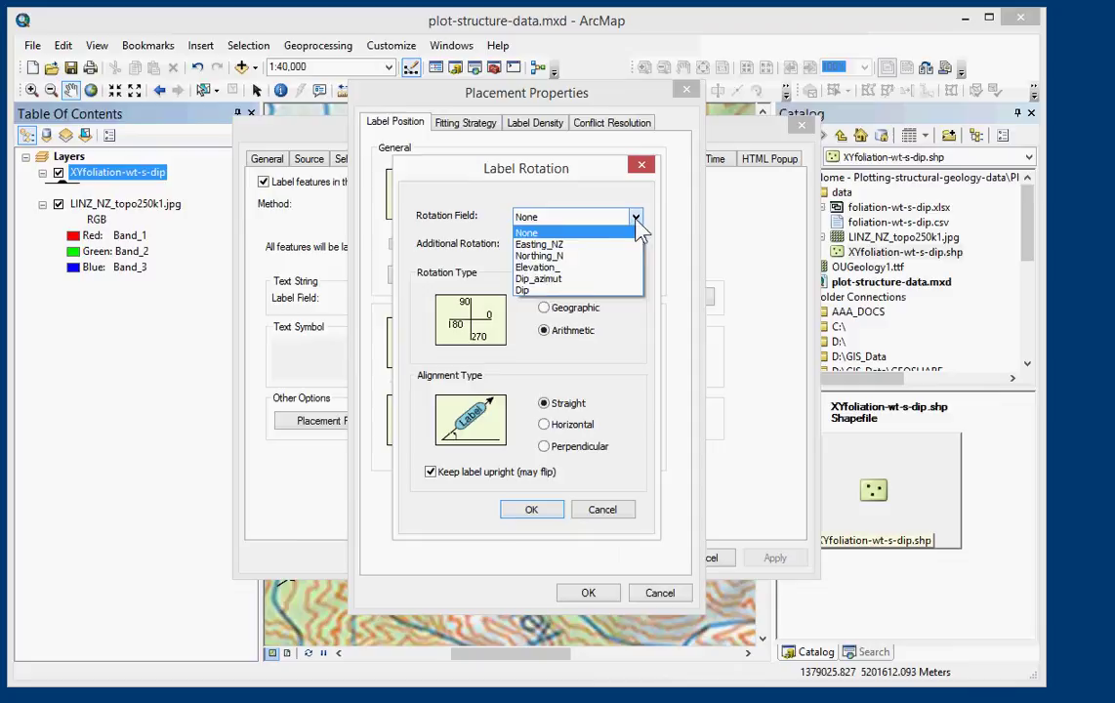
pyautogui.click(586, 281)
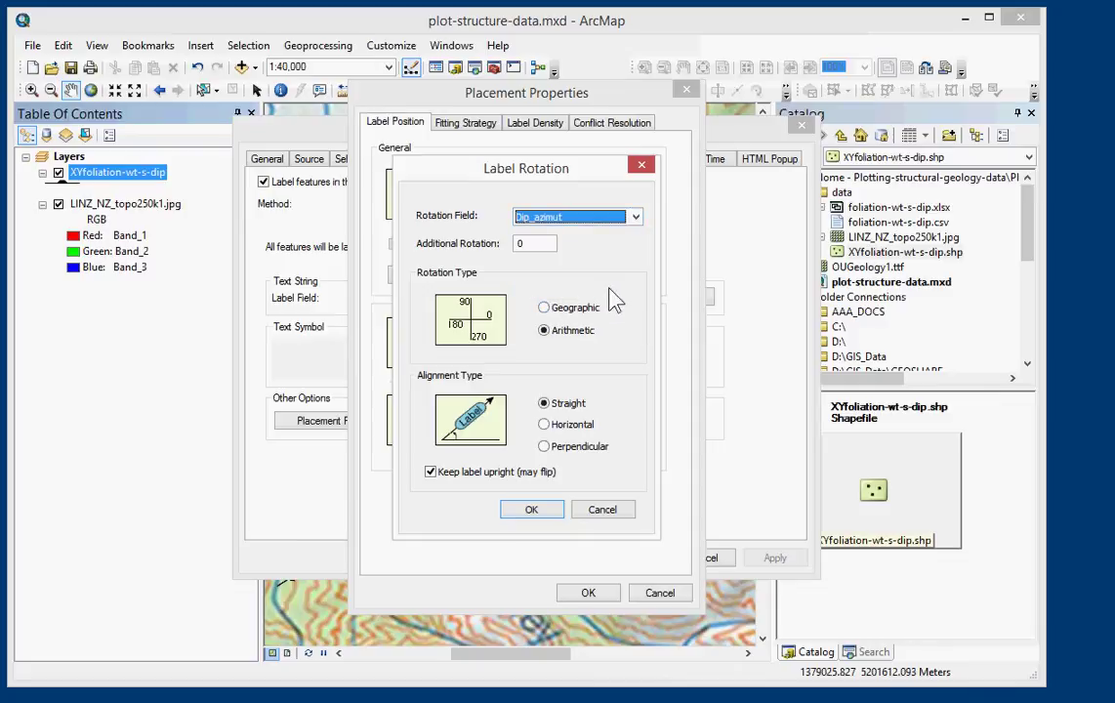
pyautogui.click(544, 308)
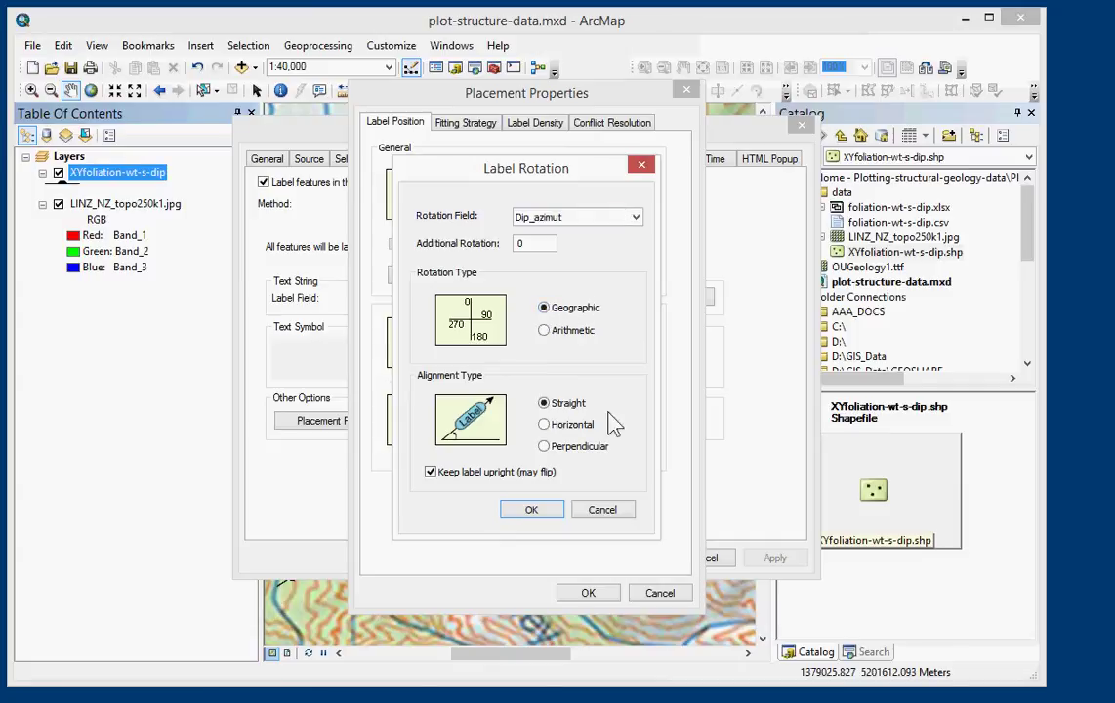
pyautogui.click(545, 425)
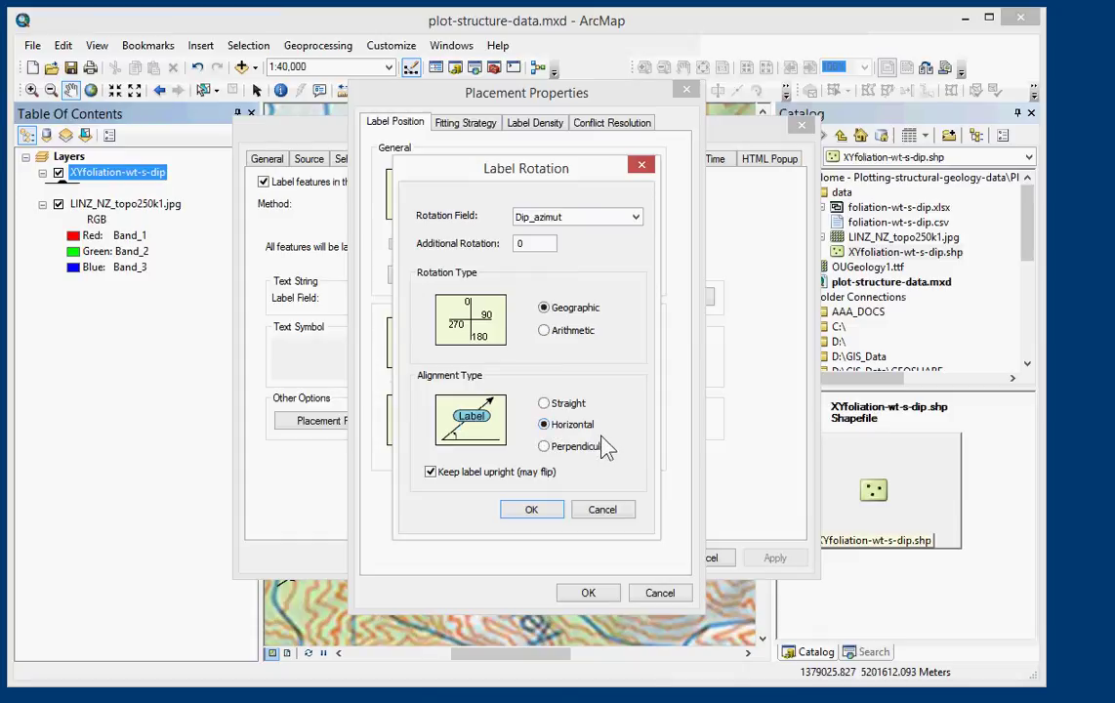
pyautogui.click(540, 510)
# Step: Offset labels 2 points from the exact symbol outline and apply the placement
pyautogui.click(520, 279)
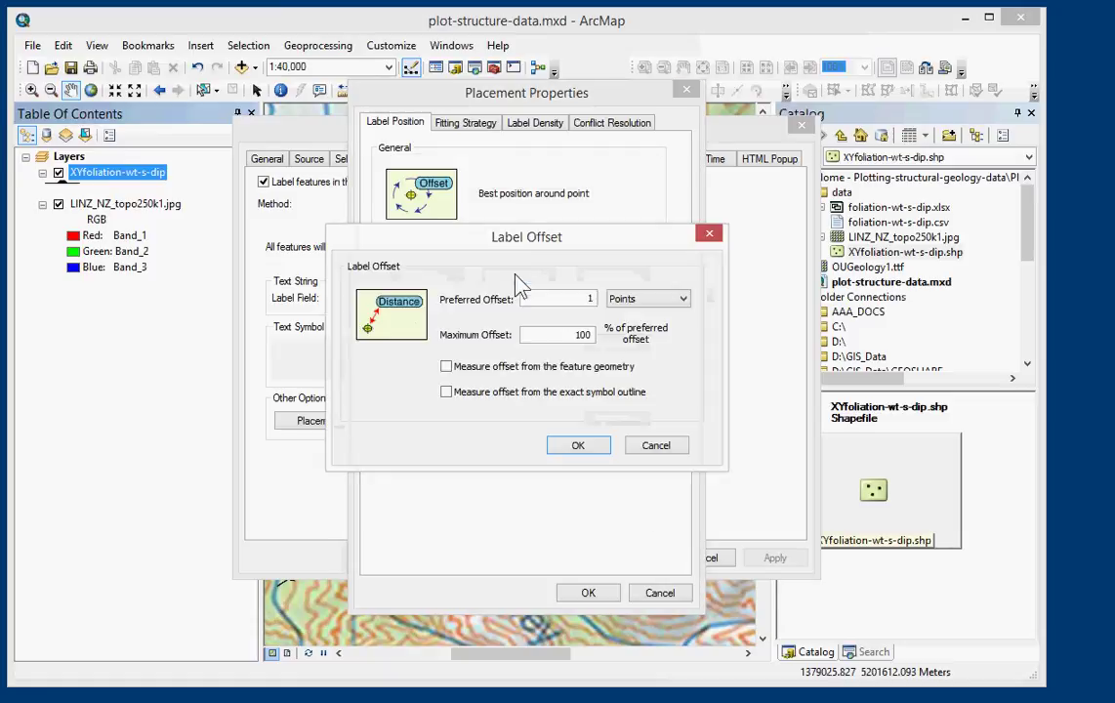
pyautogui.click(446, 392)
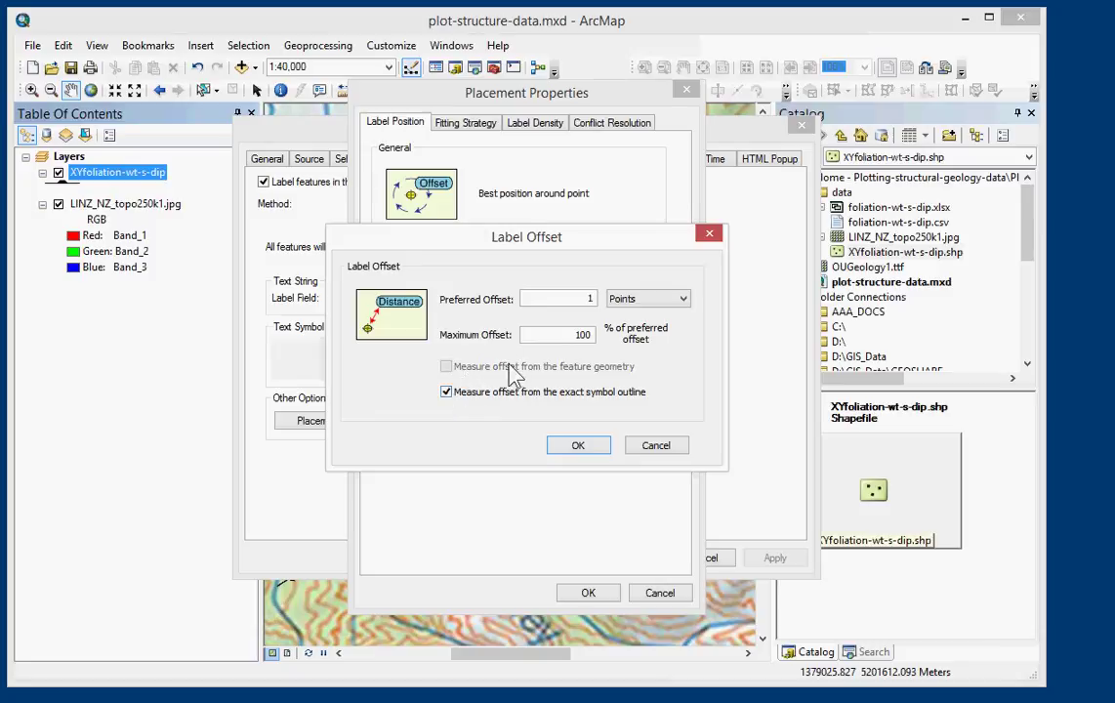
pyautogui.doubleClick(580, 301)
pyautogui.write('2')
pyautogui.click(578, 445)
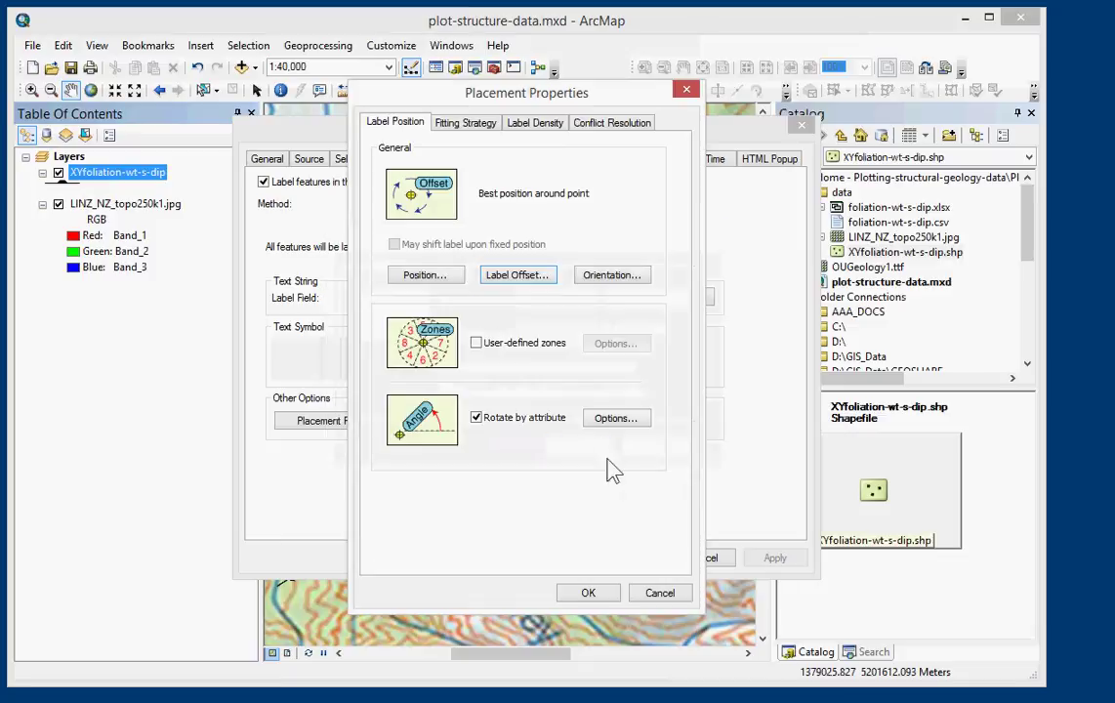
pyautogui.click(588, 593)
pyautogui.click(776, 560)
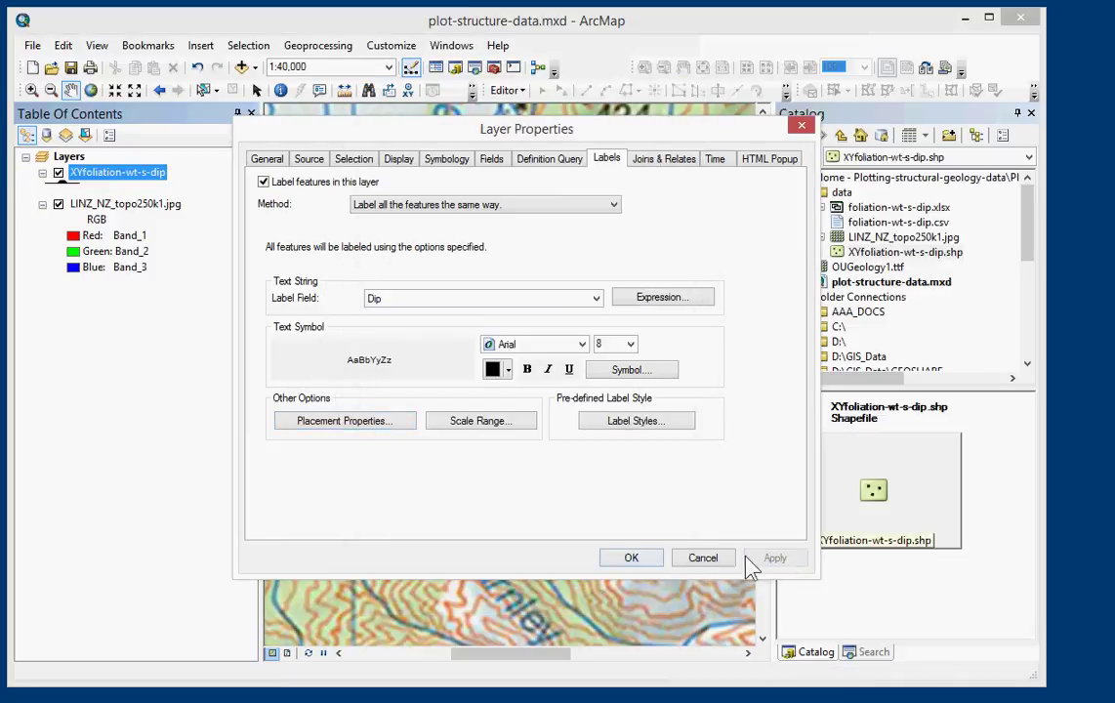
# Step: Close the layer properties and pan east to check the dip labels at the symbols
pyautogui.click(642, 566)
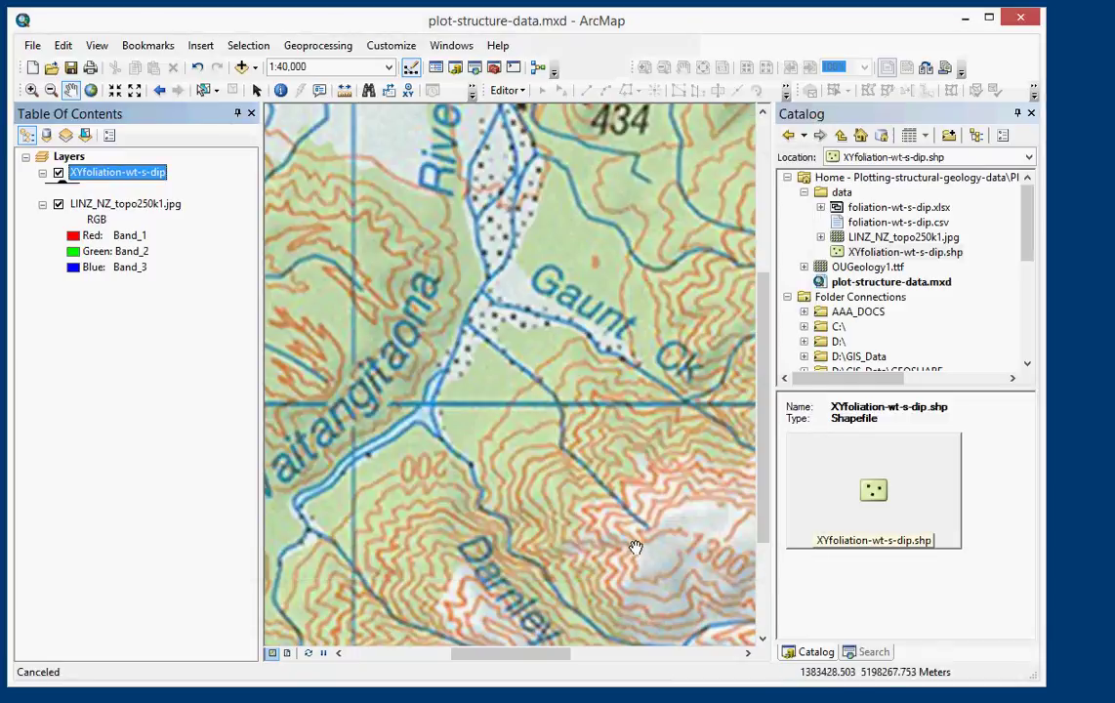
pyautogui.moveTo(585, 510); pyautogui.dragTo(569, 523)
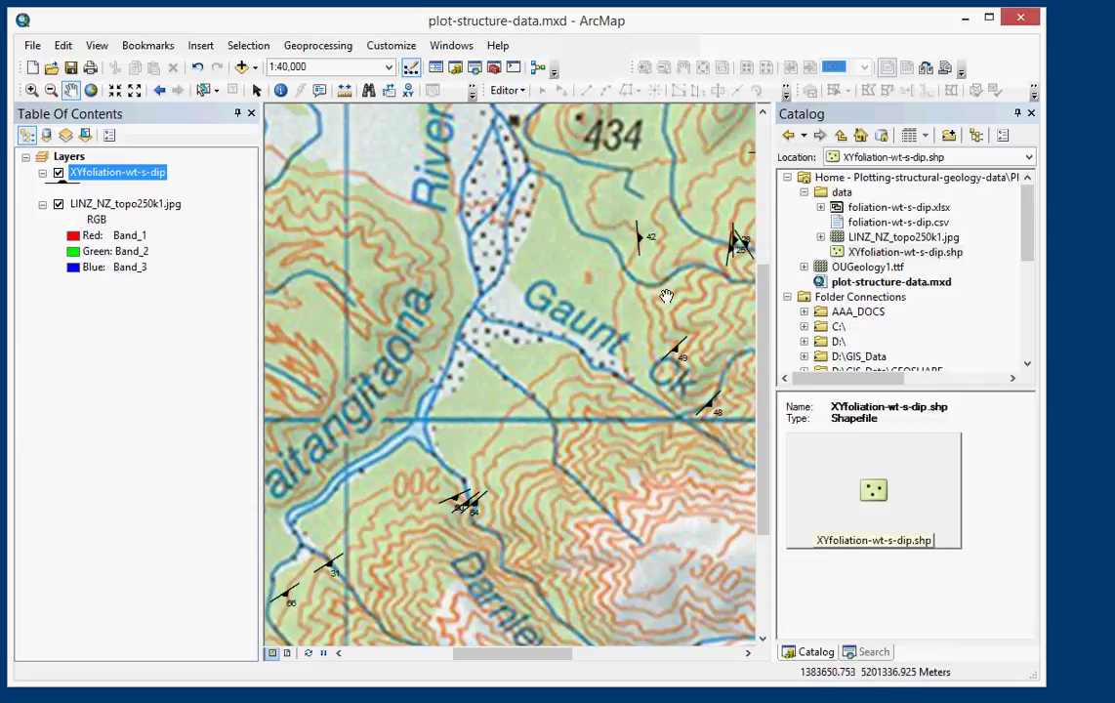
pyautogui.moveTo(653, 232); pyautogui.dragTo(593, 253)
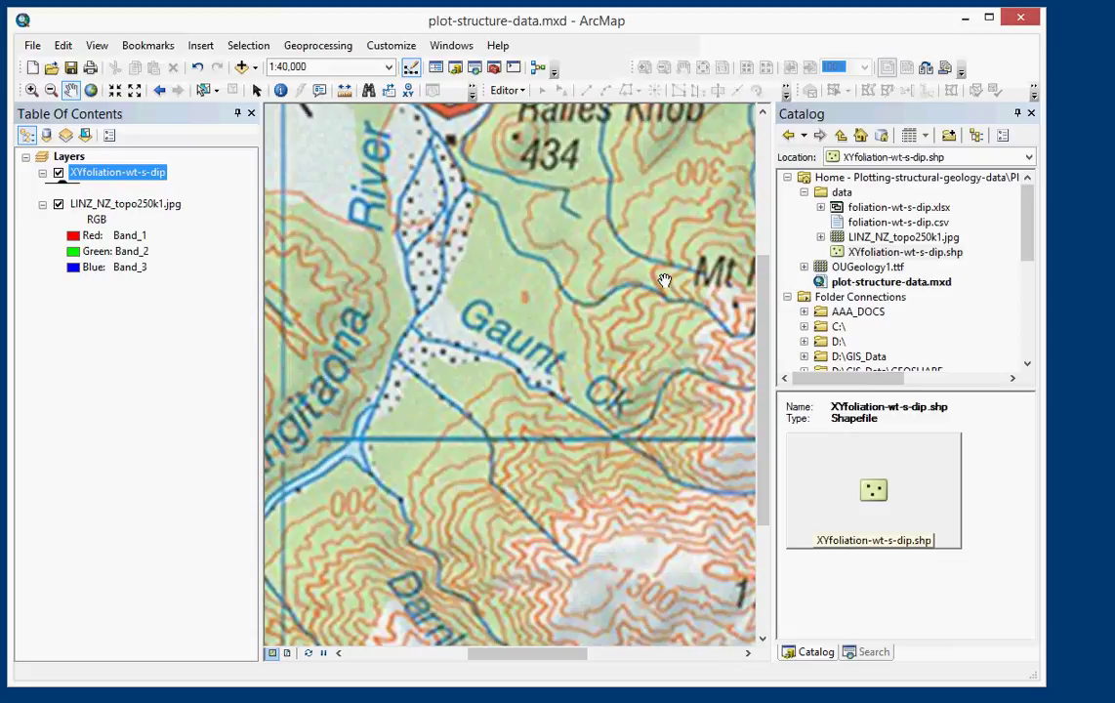